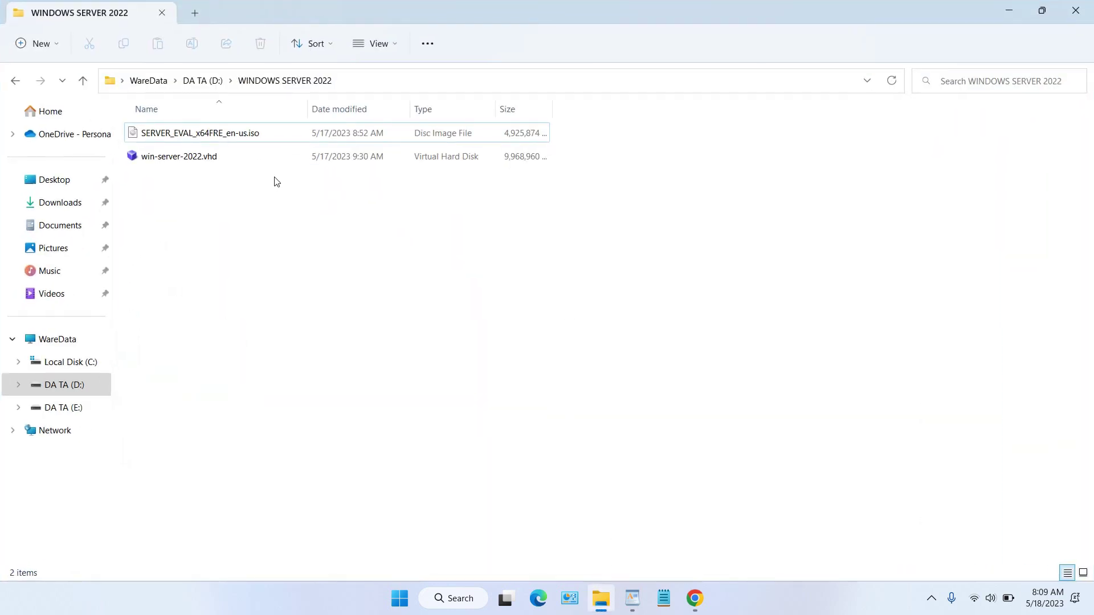
Step: Compare the 4.69 GB Server 2022 ISO and 9.50 GB VHD sizes, then open Start
left_click(264, 136)
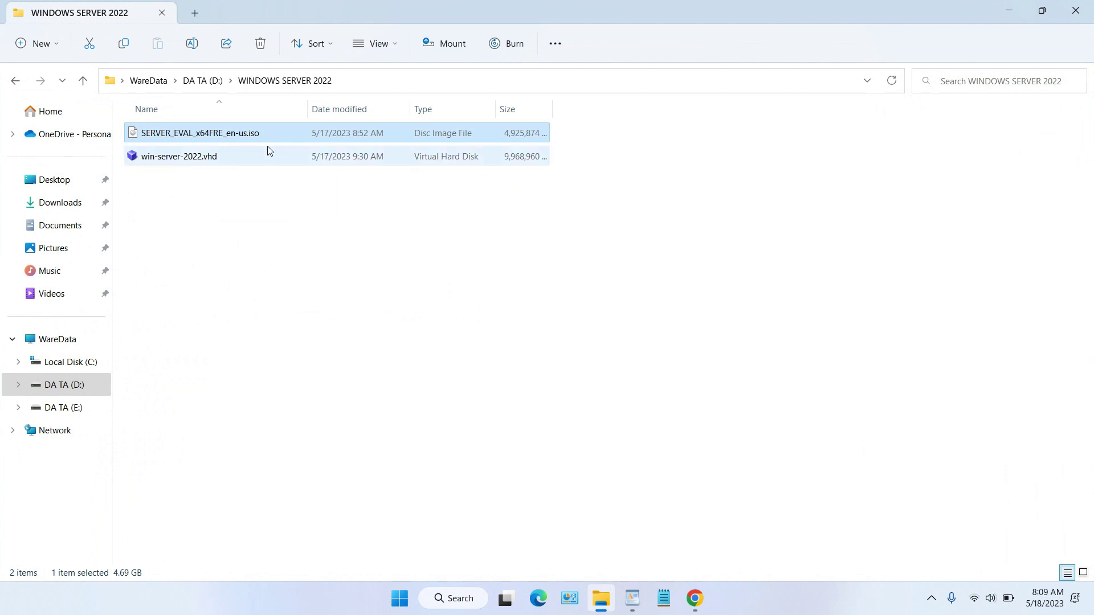
left_click(246, 171)
left_click(247, 164)
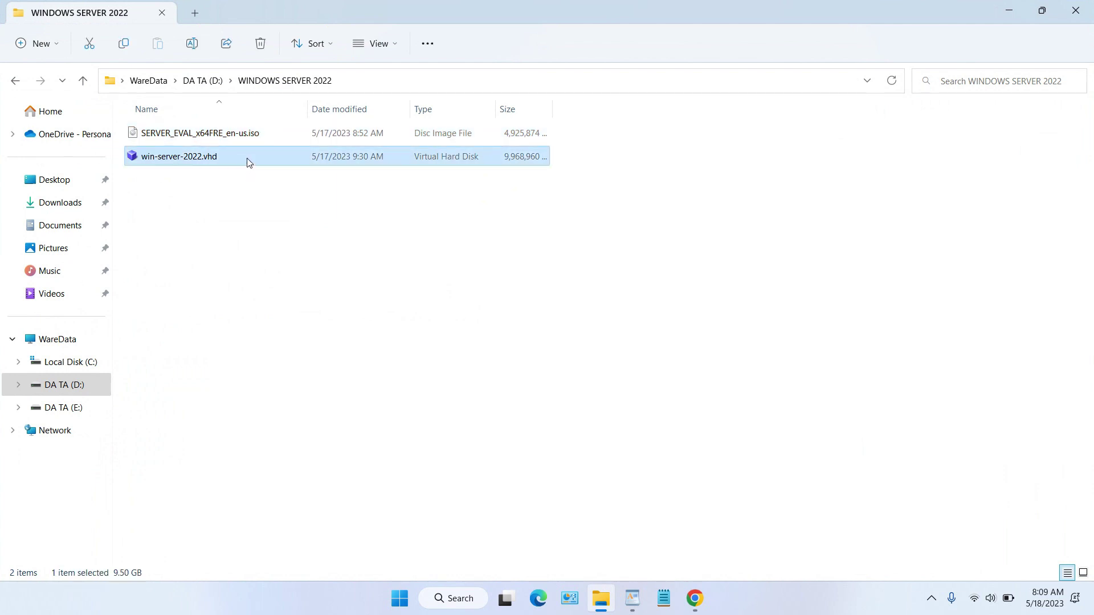
left_click(254, 136)
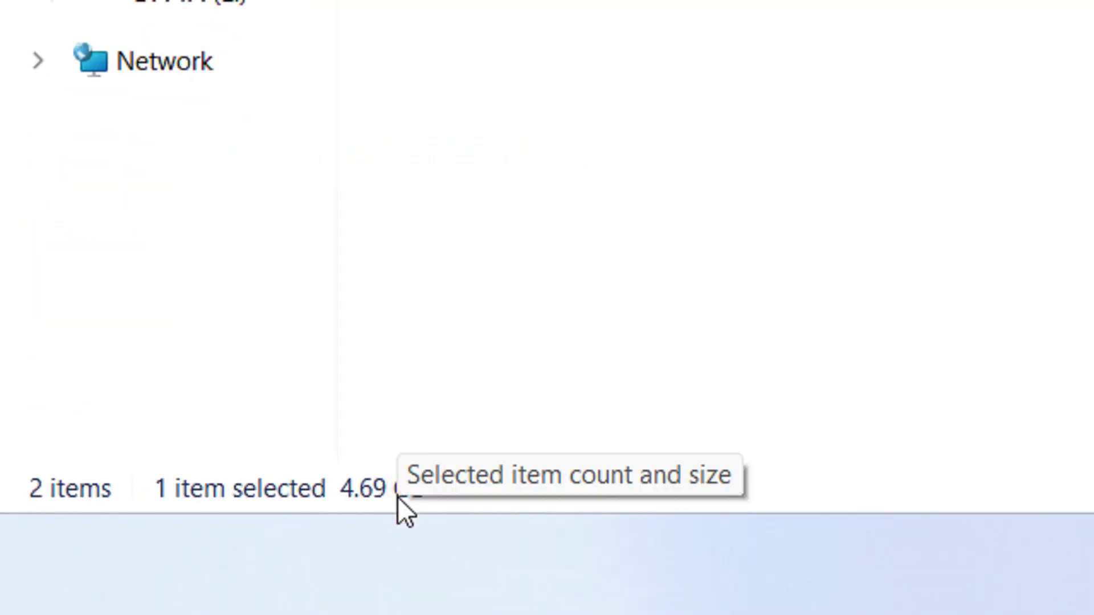
left_click(365, 156)
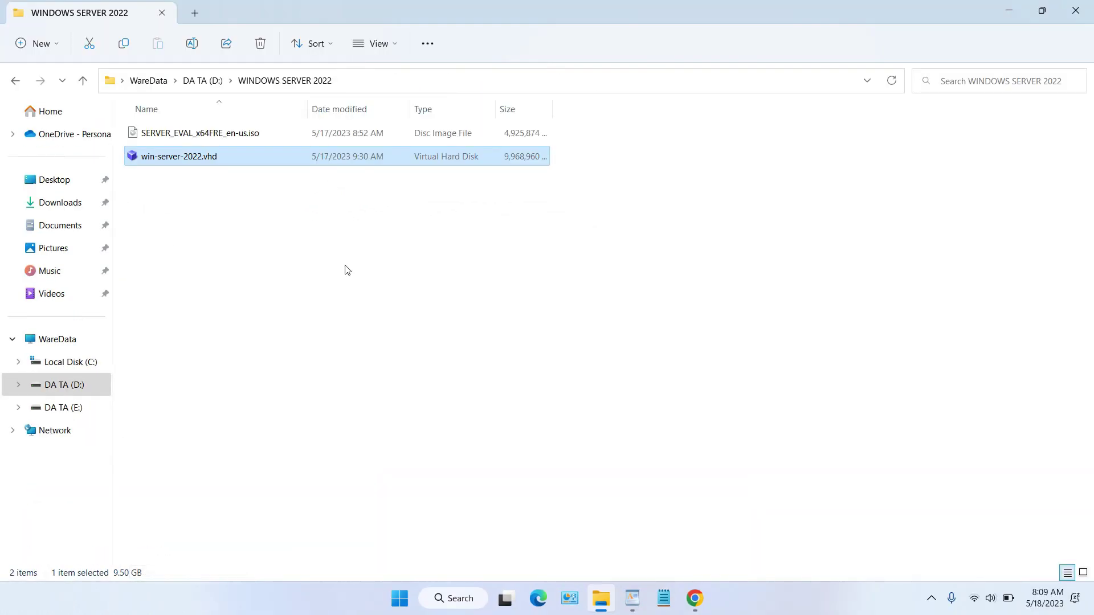
left_click(262, 135)
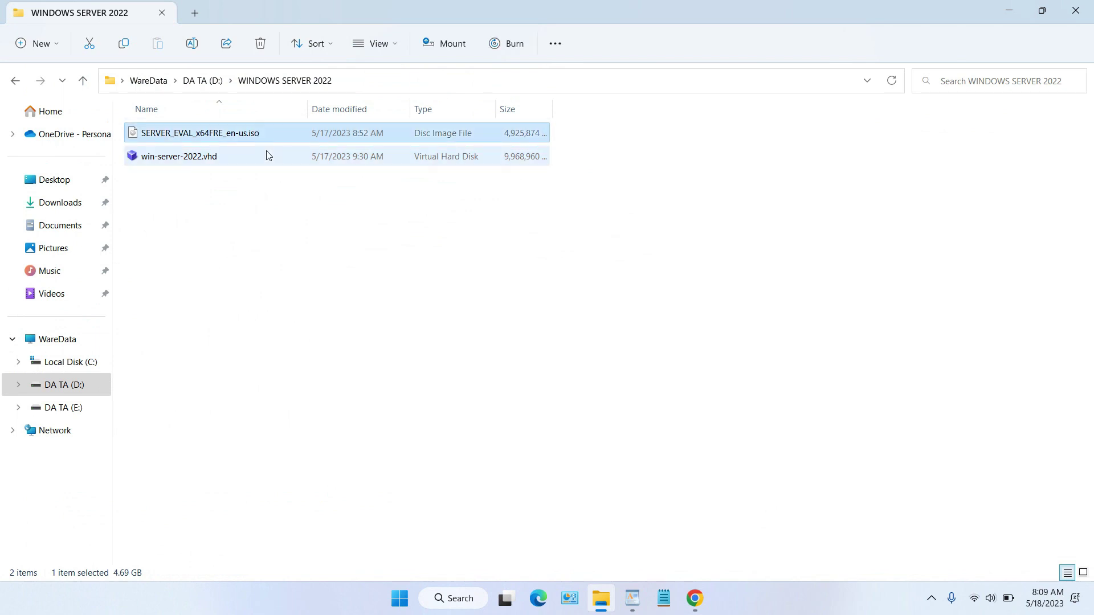
left_click(269, 162)
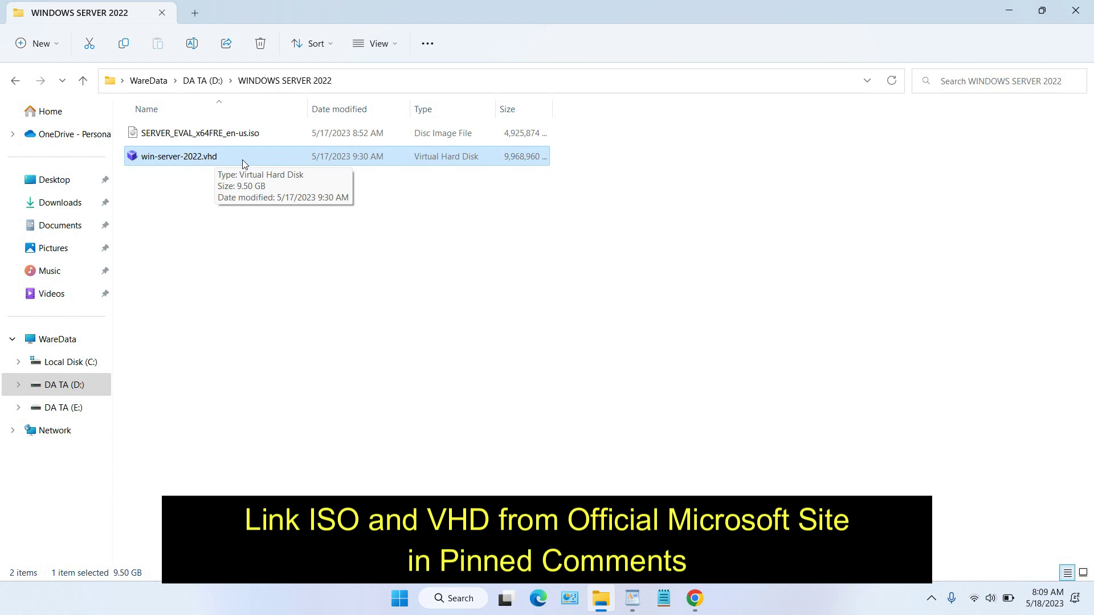
left_click(254, 138)
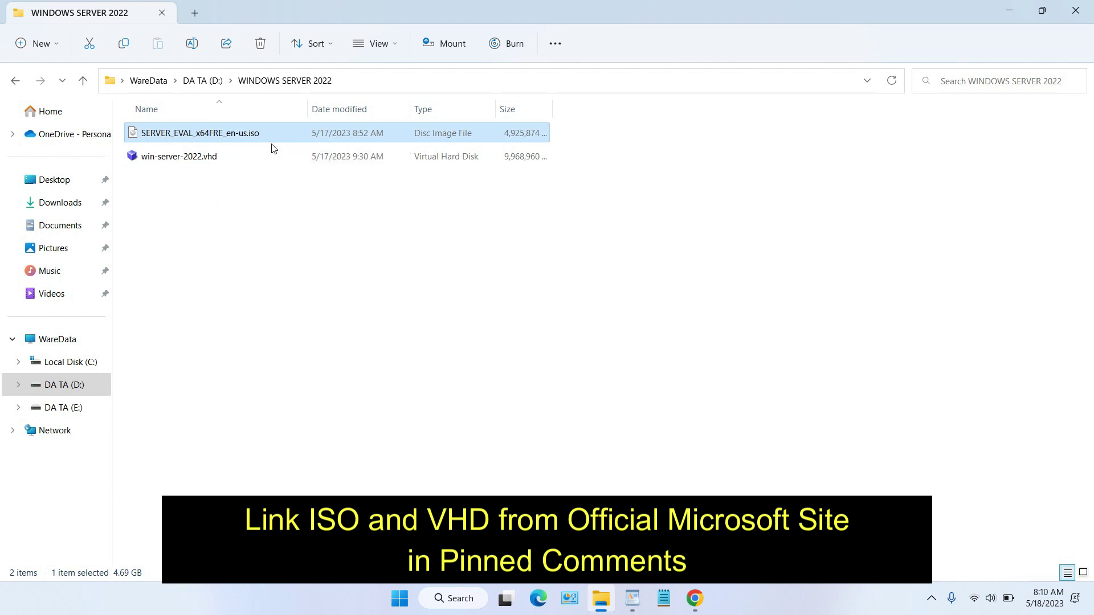
left_click(402, 598)
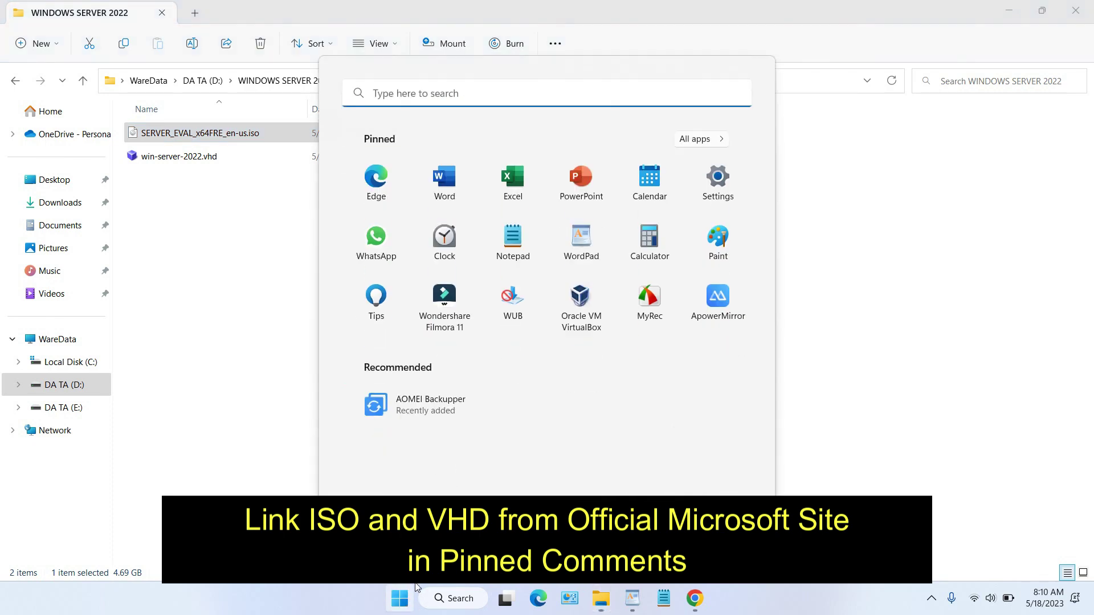
Step: Launch VirtualBox and select both the ISO and VHD files in File Explorer
left_click(580, 317)
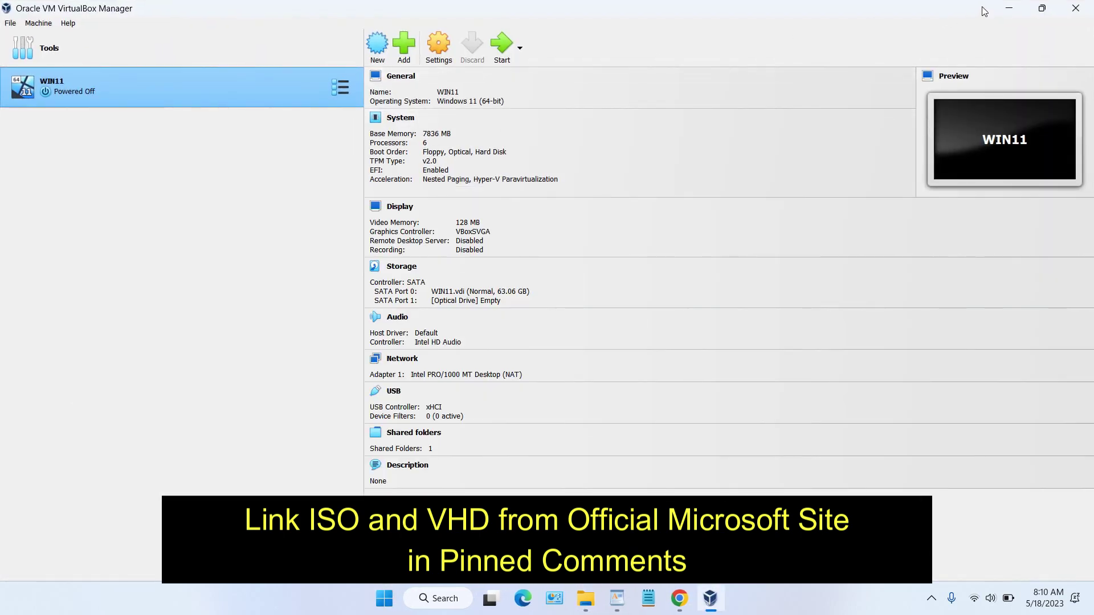
left_click(1008, 8)
left_click_drag(289, 193, 257, 133)
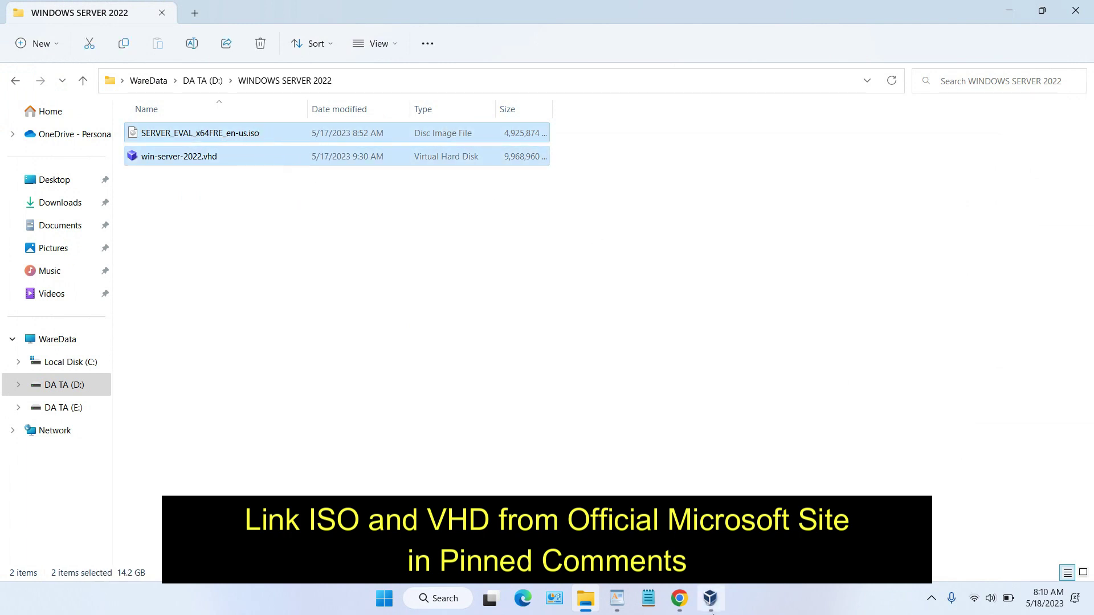
left_click(711, 602)
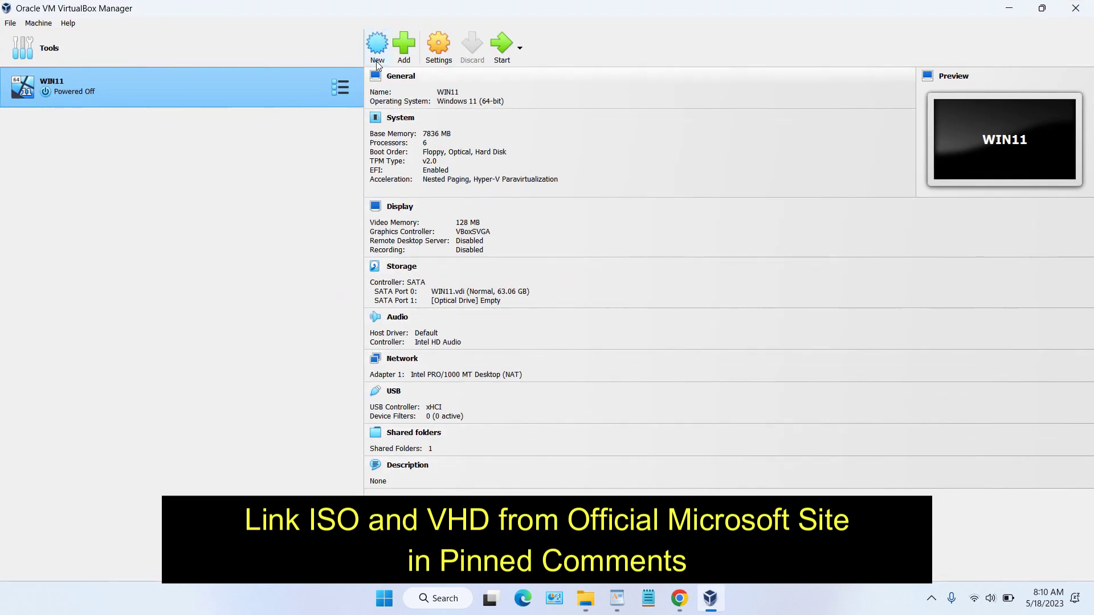
Step: Create a new VM named Windows2022 with version Windows 2022 (64-bit)
left_click(379, 55)
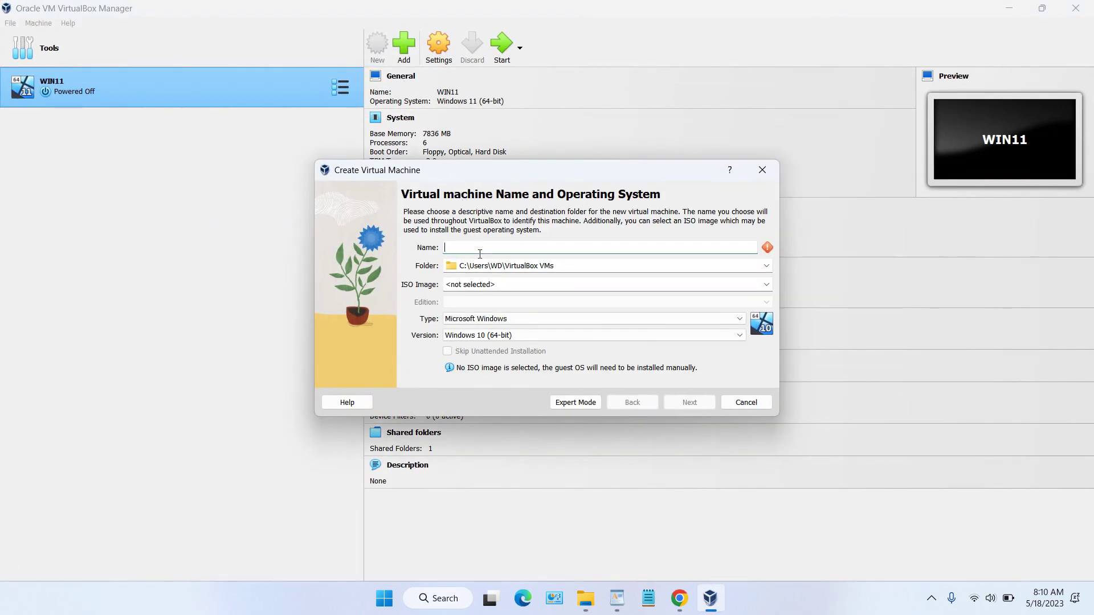
type("Windows2022")
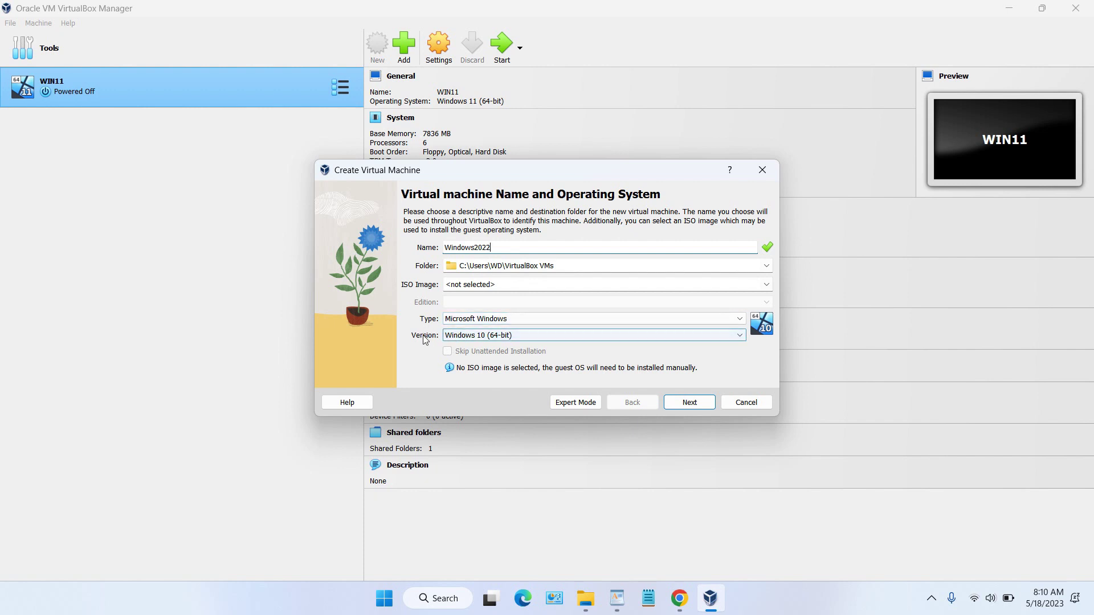
left_click(499, 339)
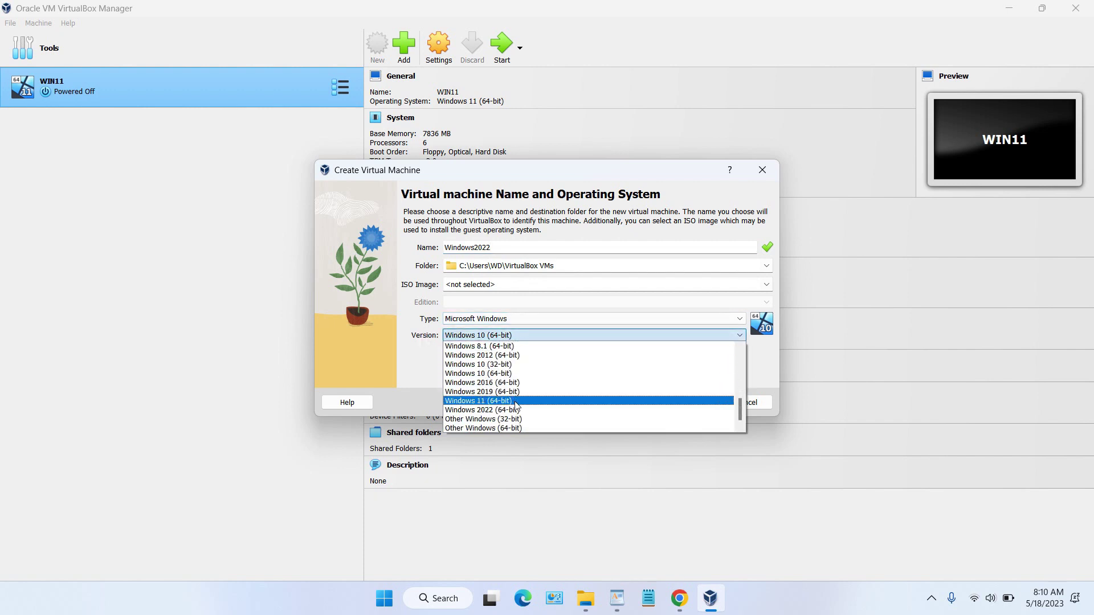
left_click(517, 410)
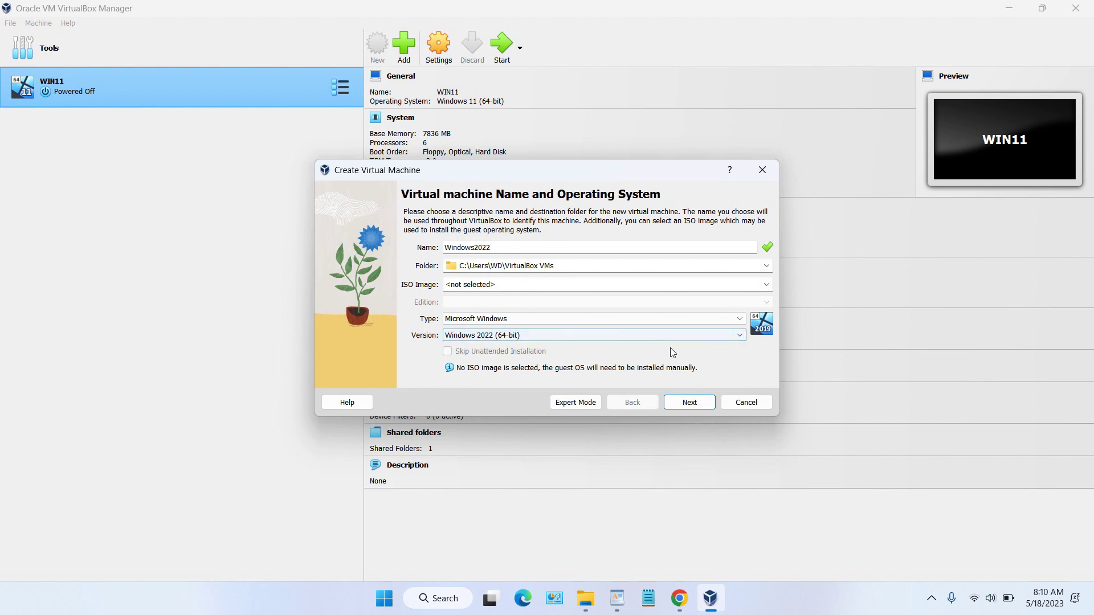
left_click(687, 400)
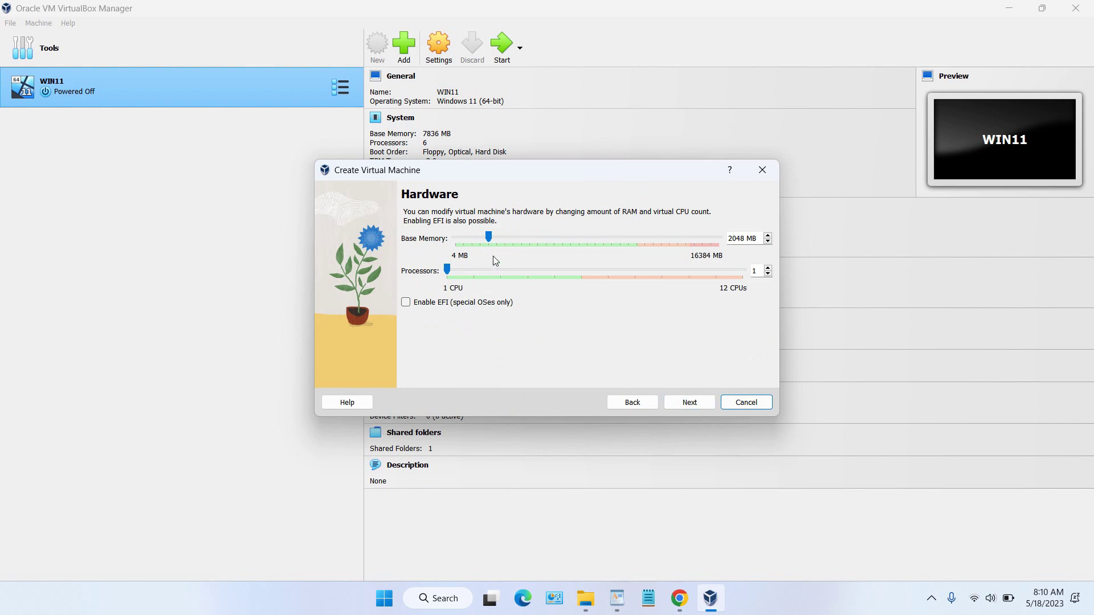
Step: Give the VM 7769 MB base memory and 6 processors
left_click_drag(492, 243, 582, 255)
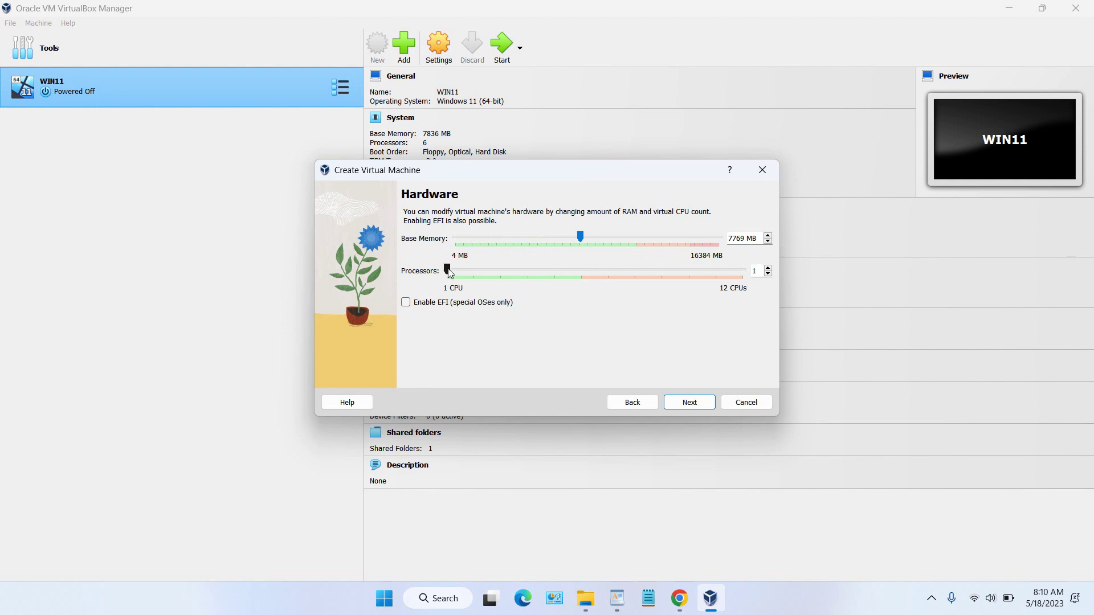
left_click_drag(449, 273, 582, 292)
left_click(696, 404)
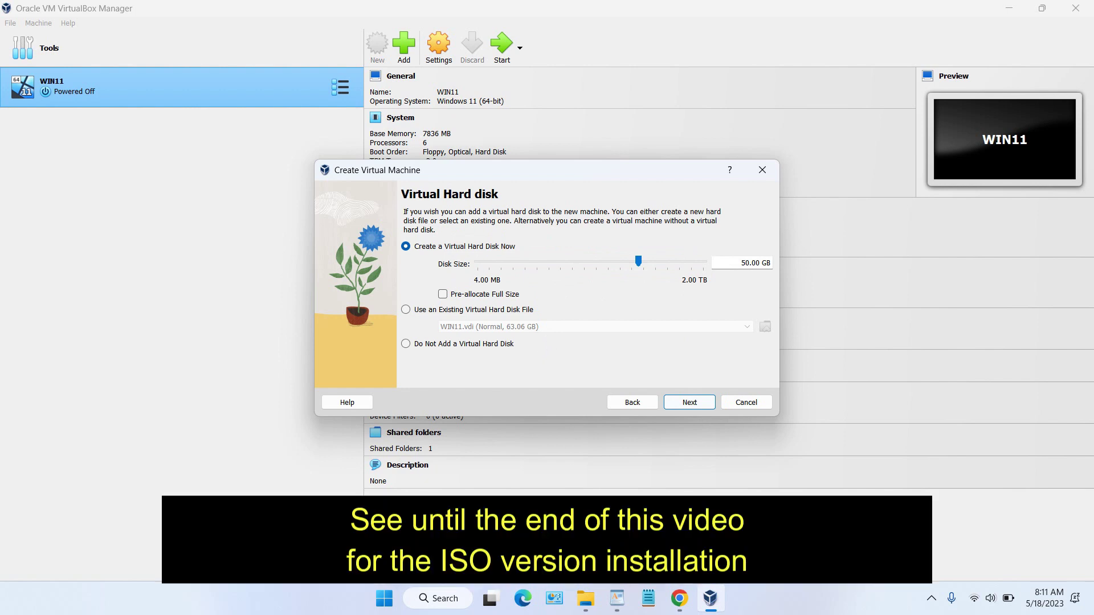
Step: Choose to use an existing virtual hard disk file
left_click(586, 598)
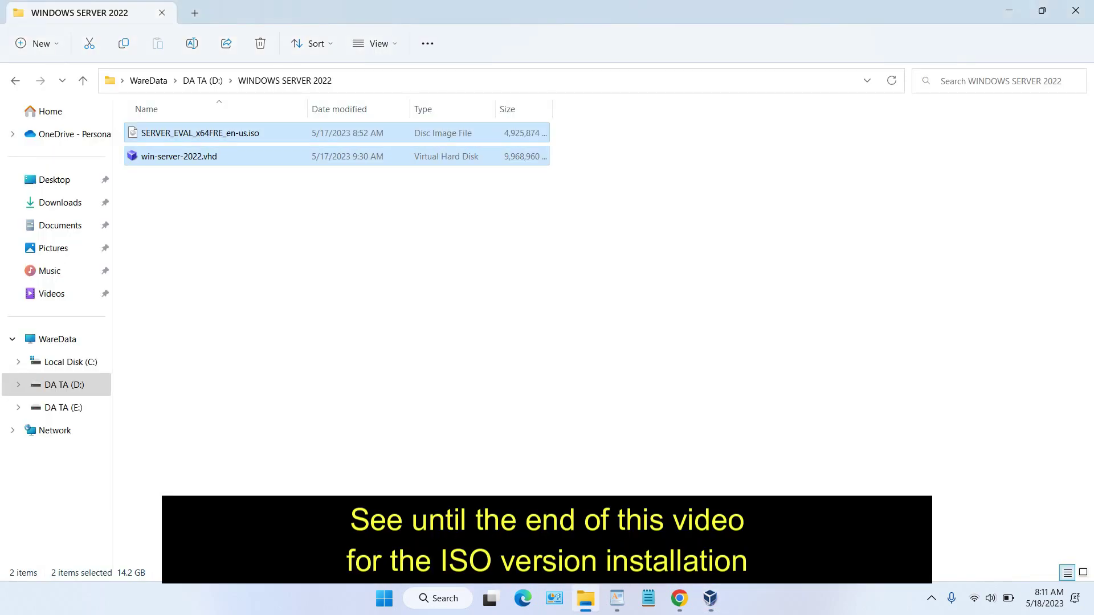
left_click(709, 598)
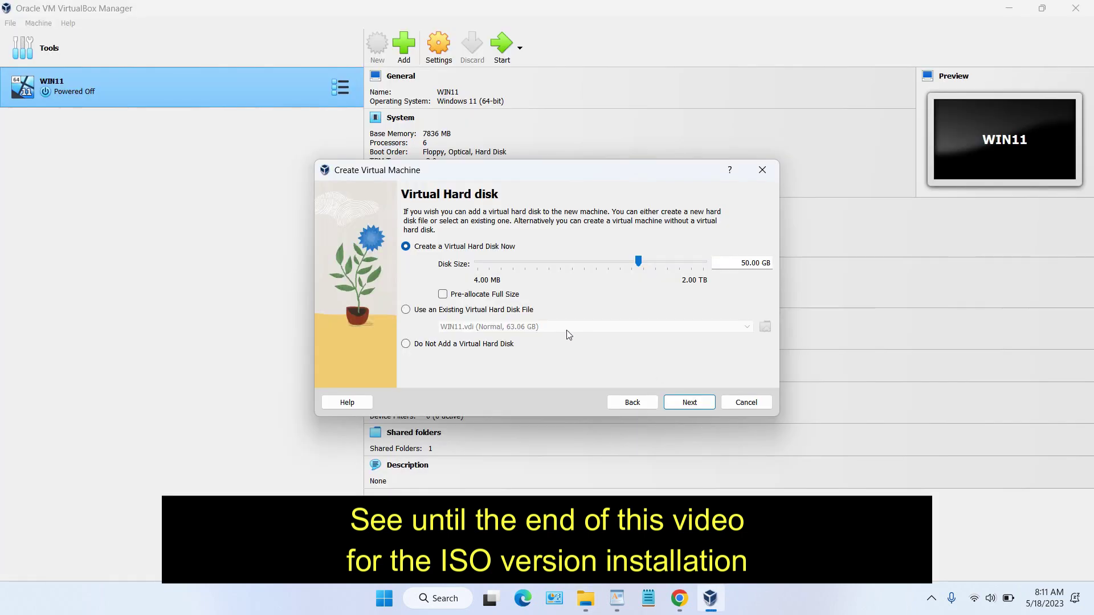
left_click(416, 313)
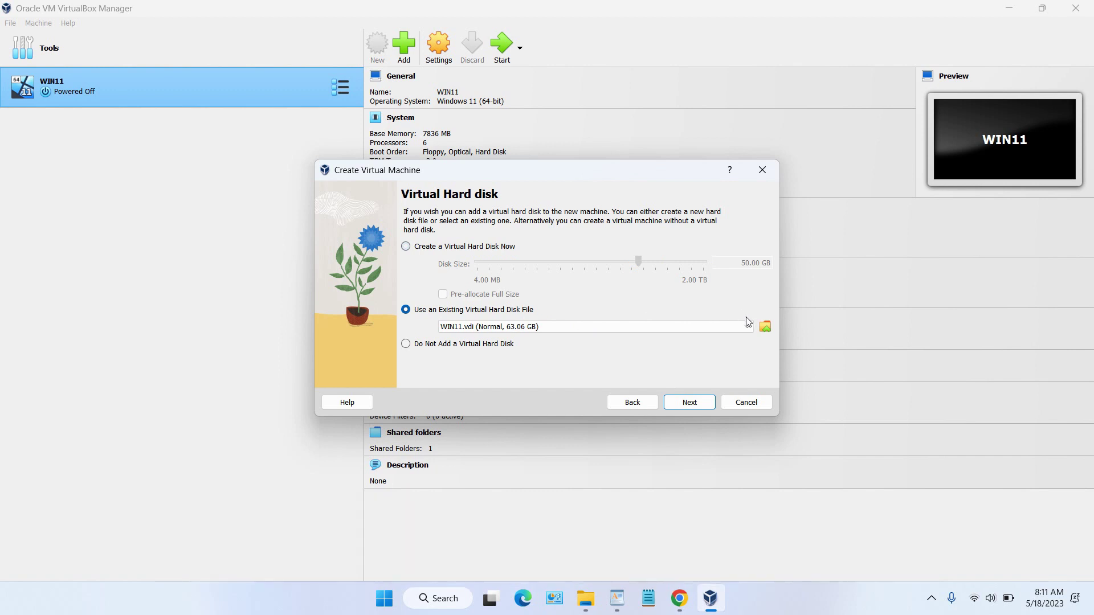
Step: Attach D:\WINDOWS SERVER 2022\win-server-2022.vhd as the VM's disk and go to Summary
left_click(765, 327)
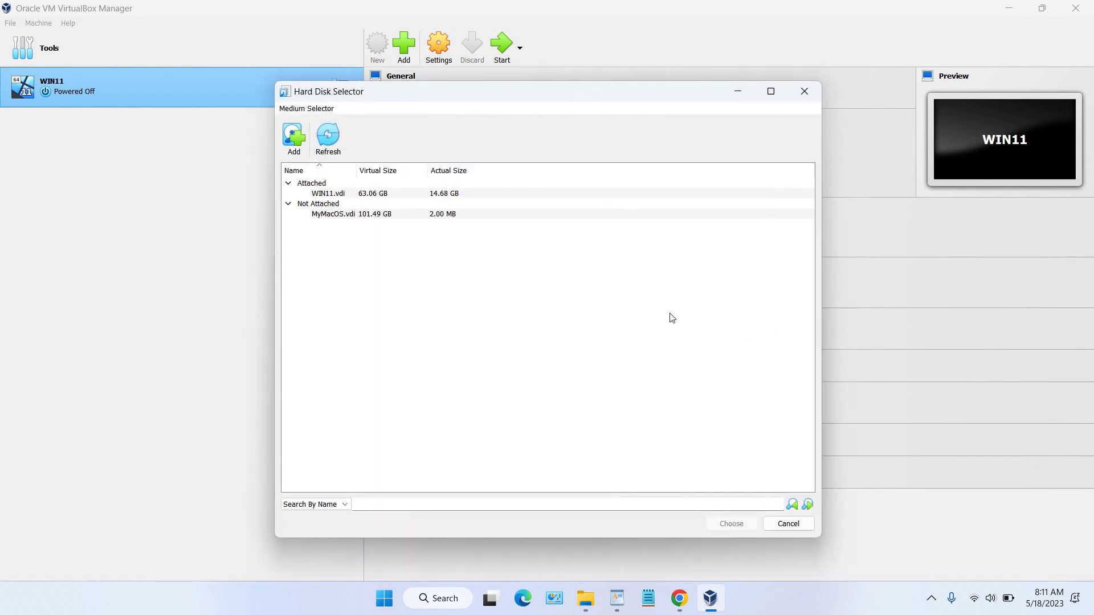
left_click(294, 137)
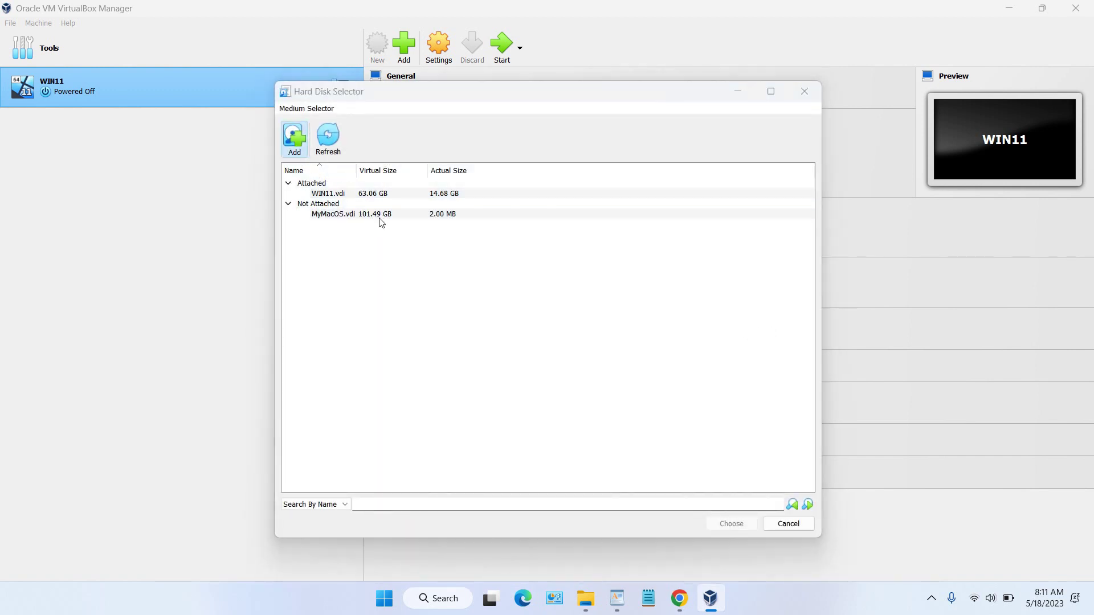
scroll(359, 310, "down", 3)
left_click(358, 329)
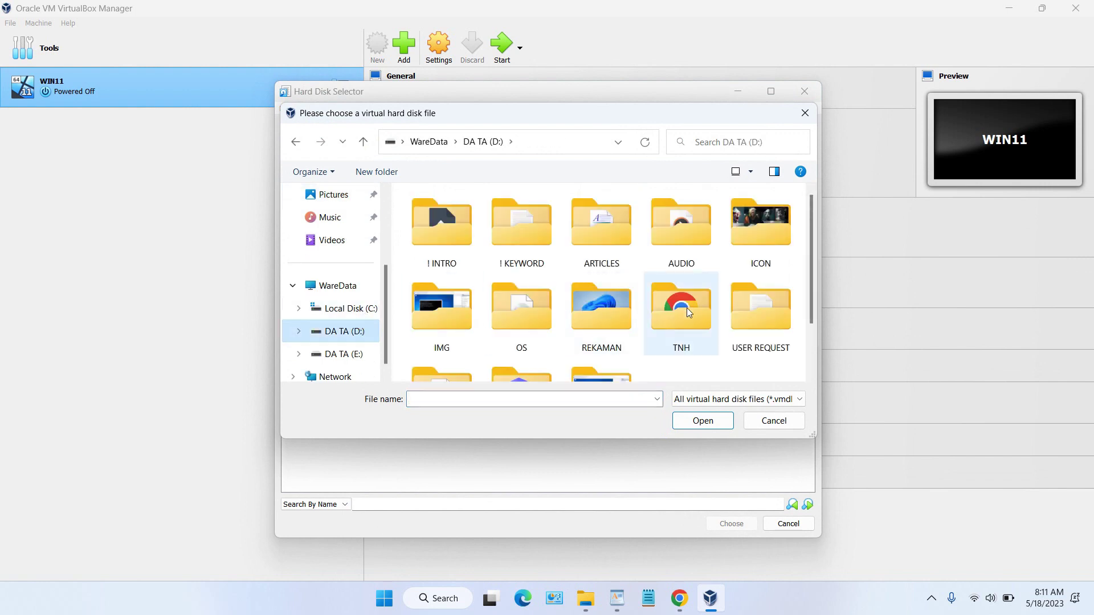
scroll(760, 316, "down", 1)
double_click(516, 322)
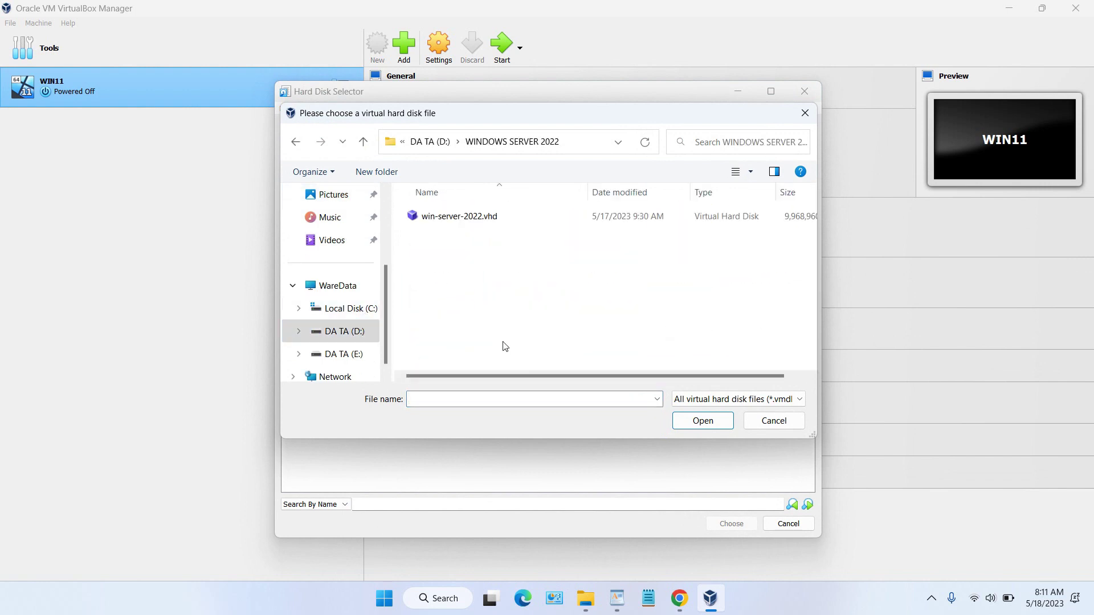
left_click(474, 222)
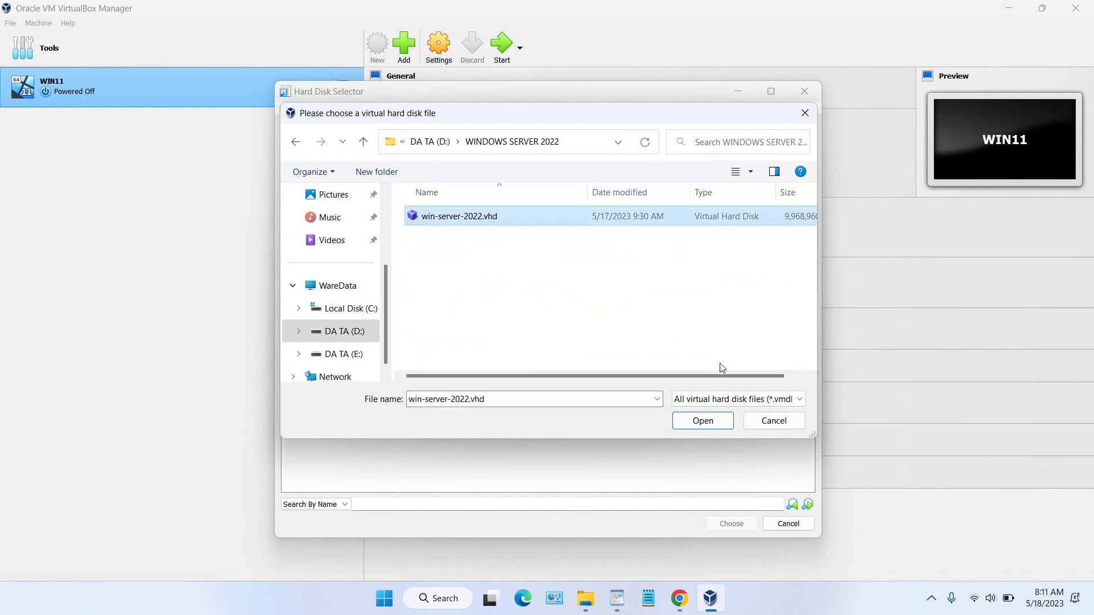
left_click(704, 420)
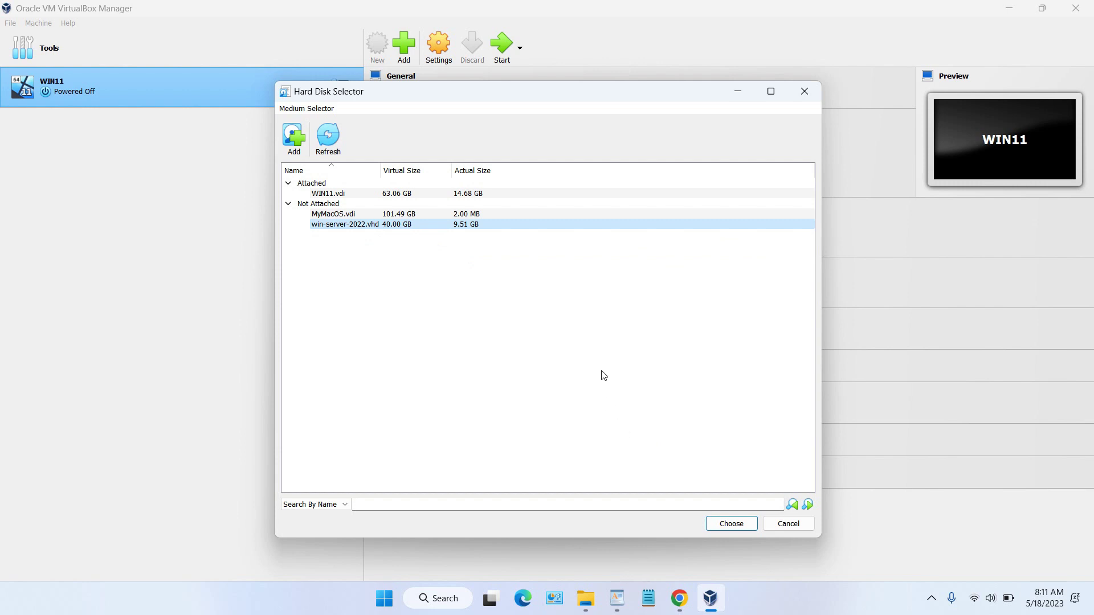
left_click(734, 524)
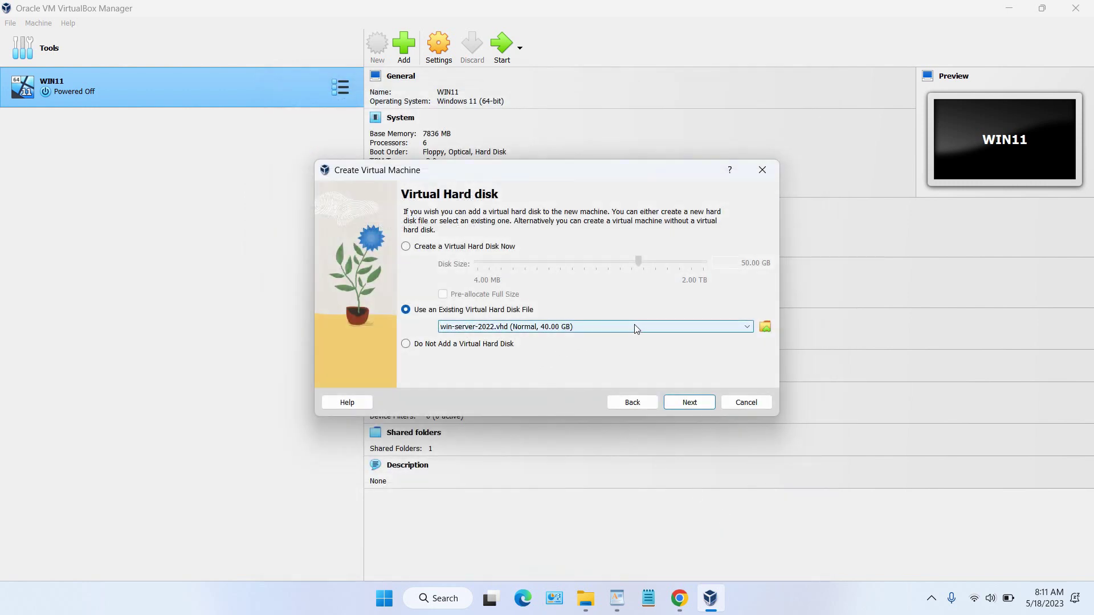
left_click(689, 403)
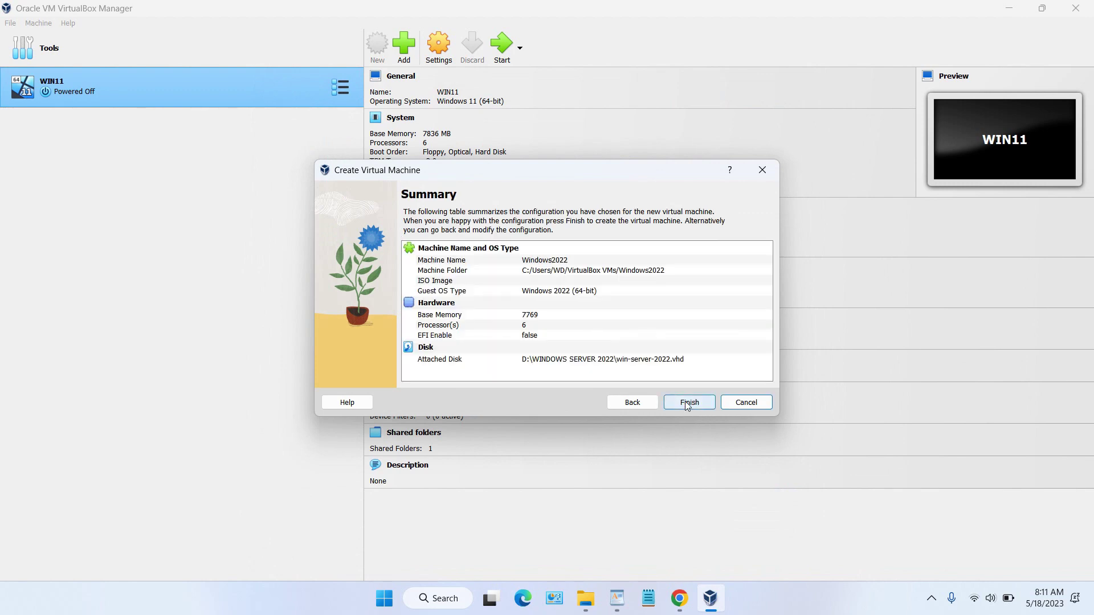
left_click(687, 404)
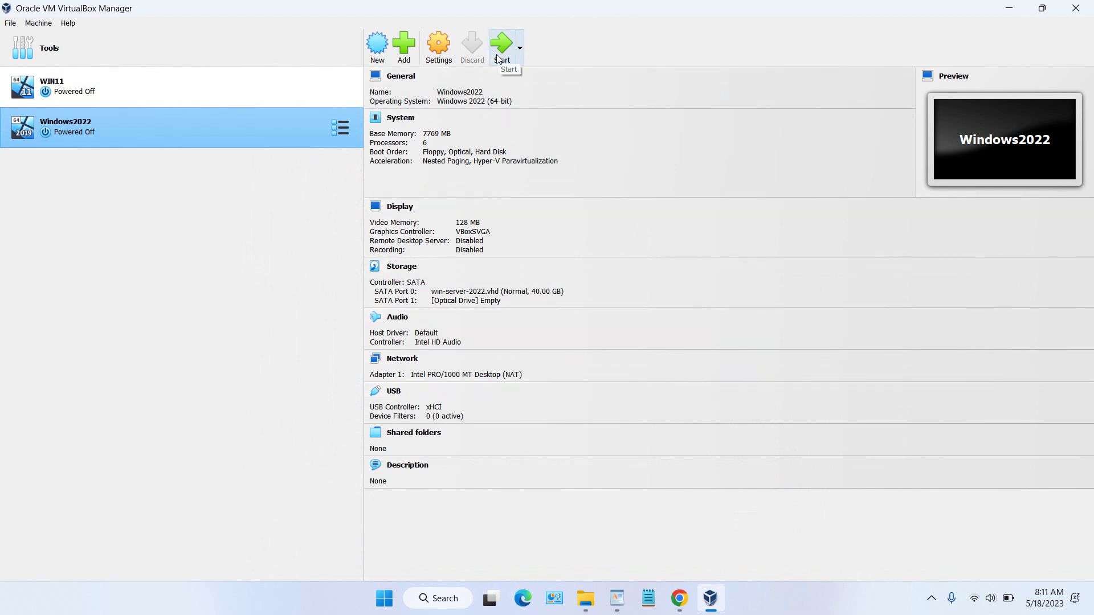
left_click(442, 54)
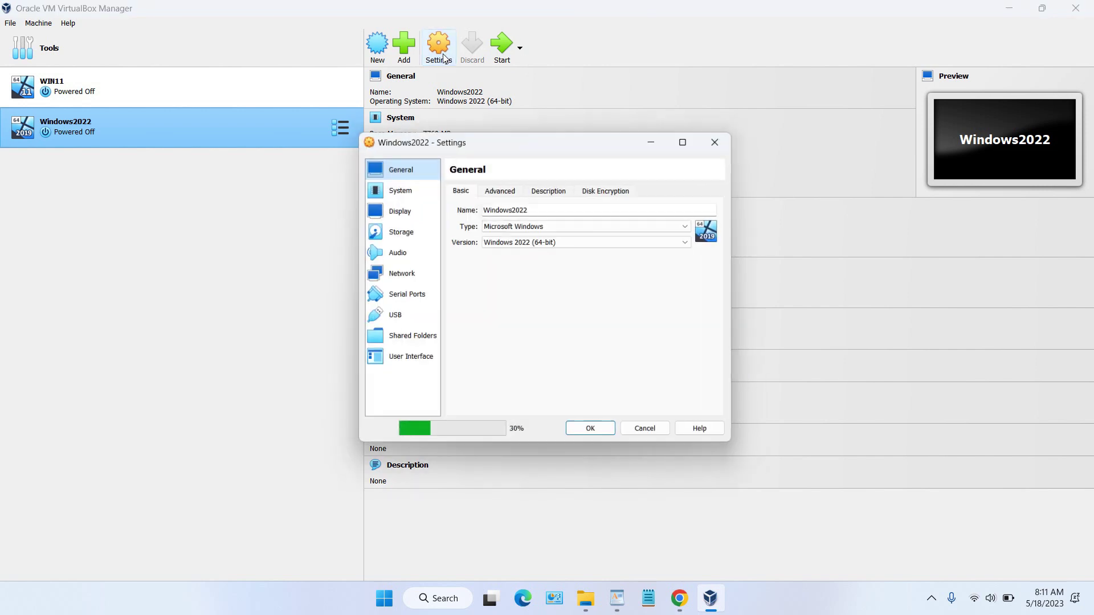
left_click(409, 190)
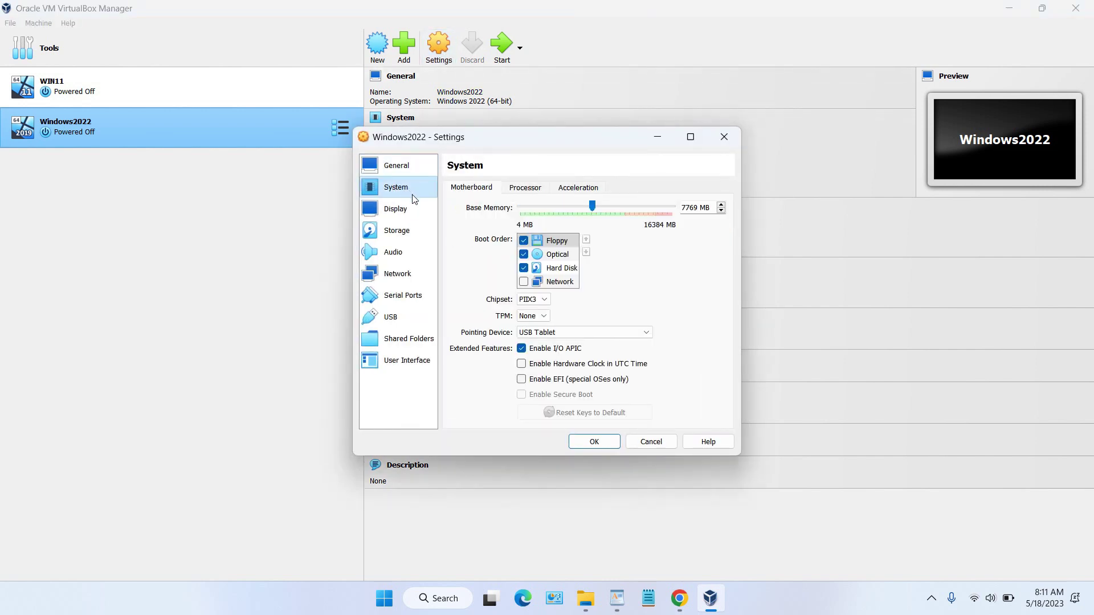
left_click(524, 188)
left_click(580, 187)
left_click(524, 188)
left_click(464, 189)
left_click(412, 210)
left_click(415, 232)
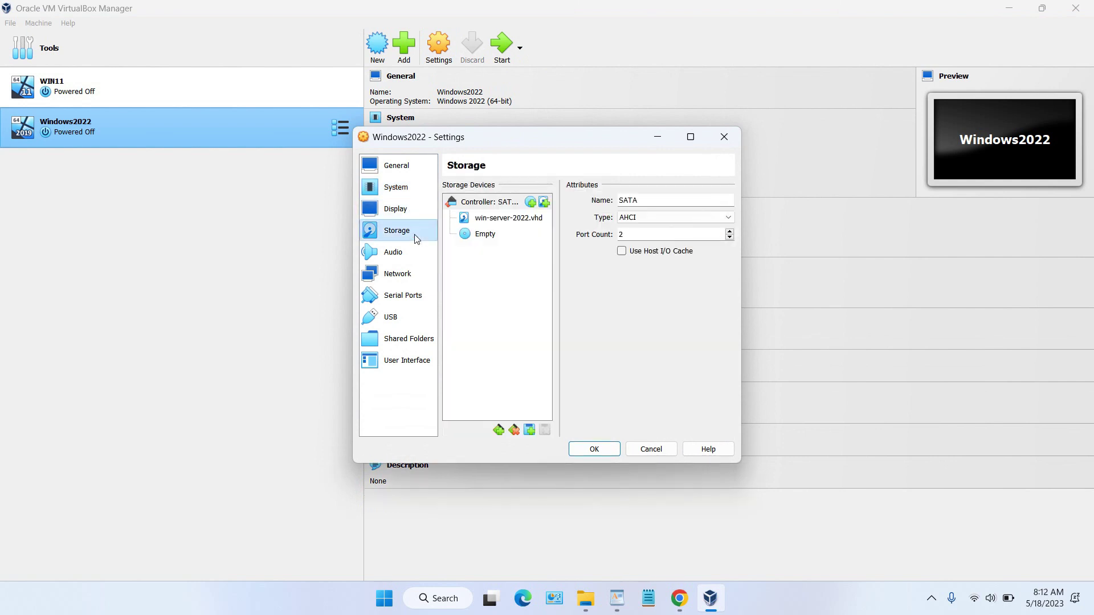
left_click(411, 253)
left_click(409, 272)
left_click(414, 297)
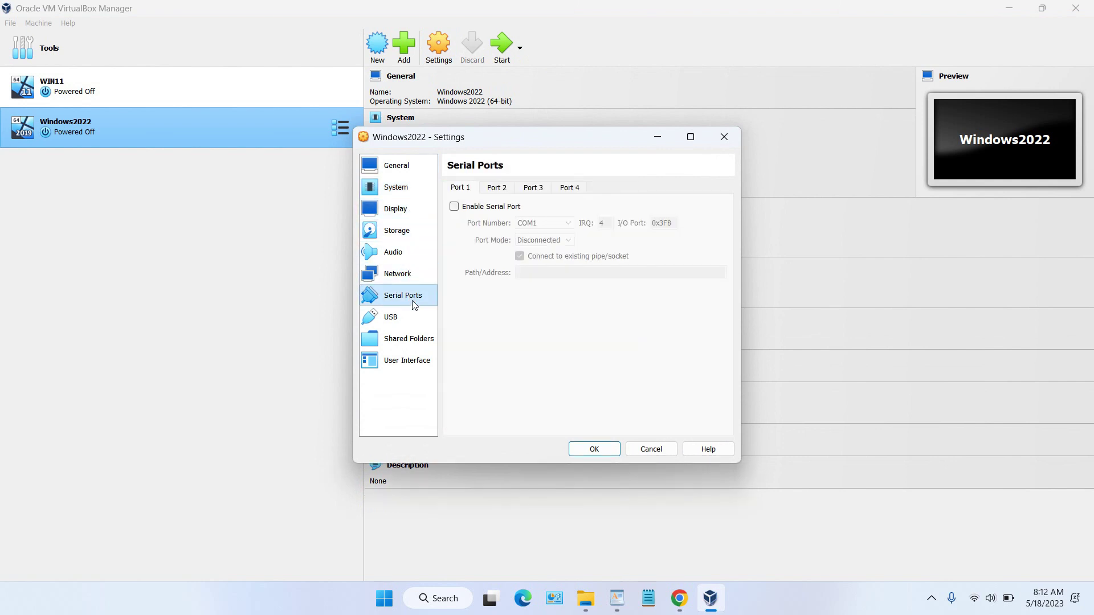
left_click(410, 318)
left_click(599, 448)
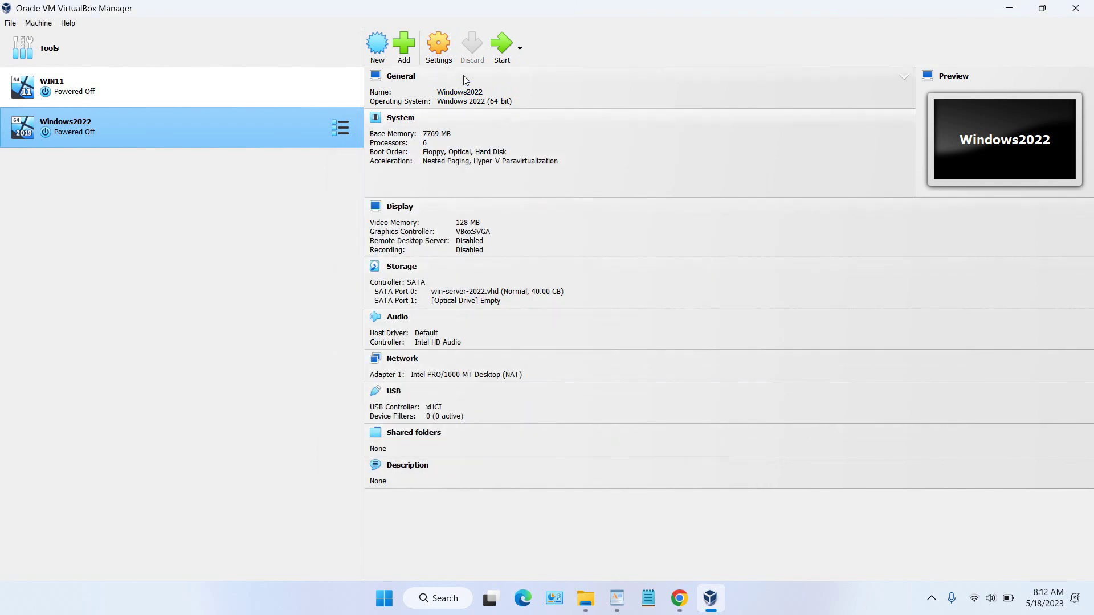
left_click(508, 49)
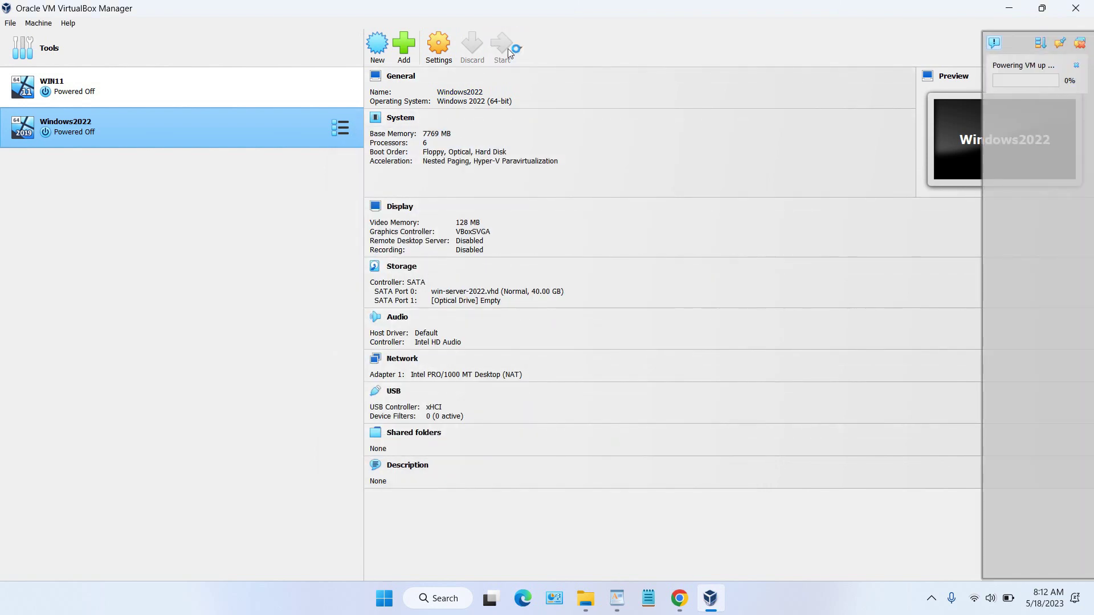
Step: Check Help > About VirtualBox, then minimize the Manager and File Explorer windows
left_click(69, 23)
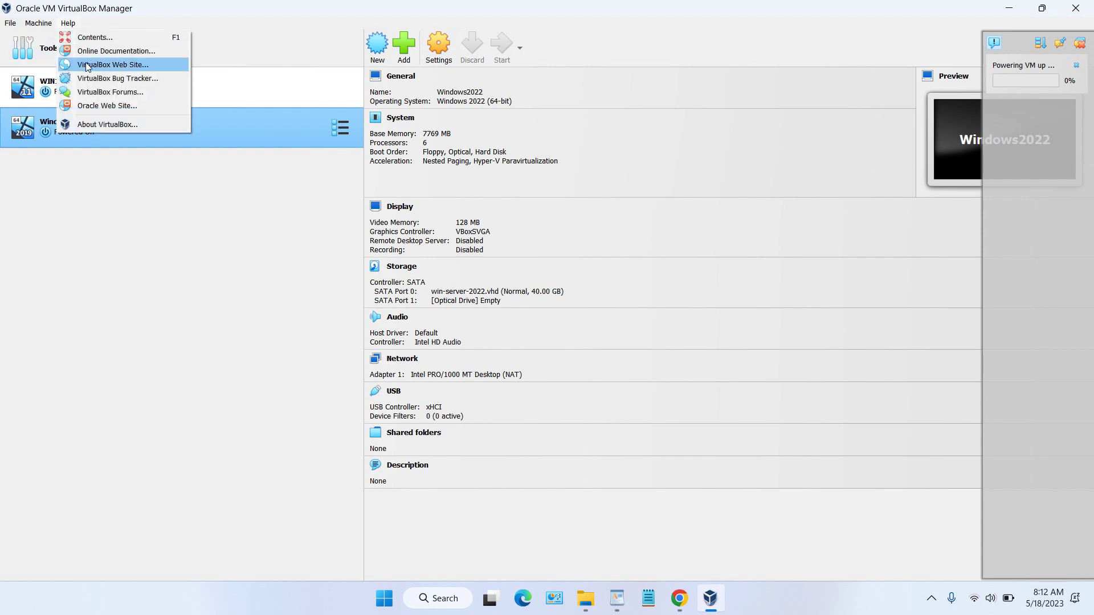
left_click(100, 123)
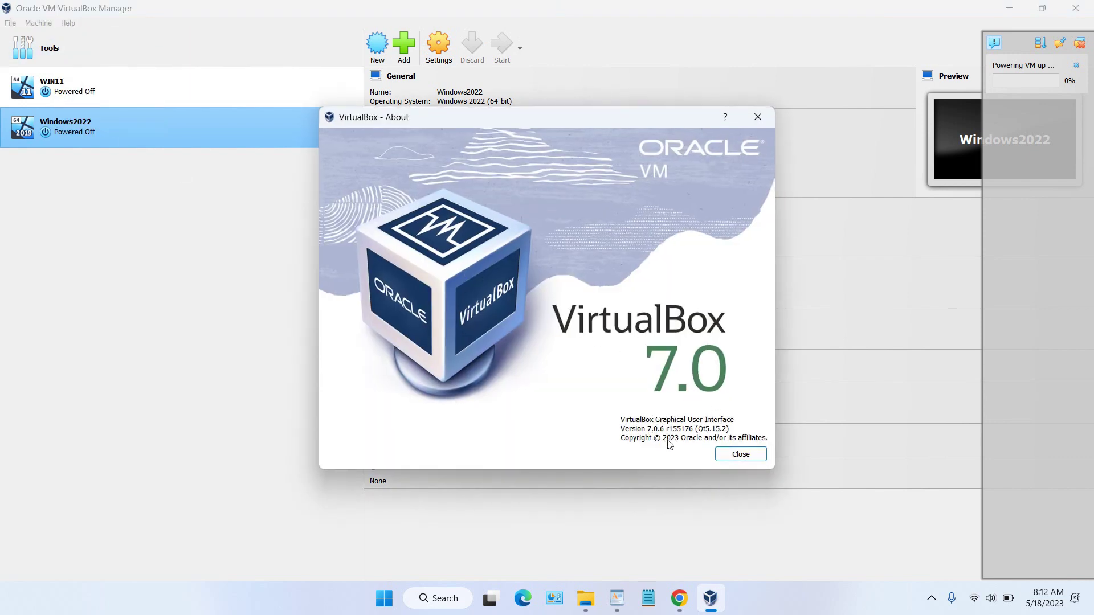
left_click(739, 454)
left_click(1009, 8)
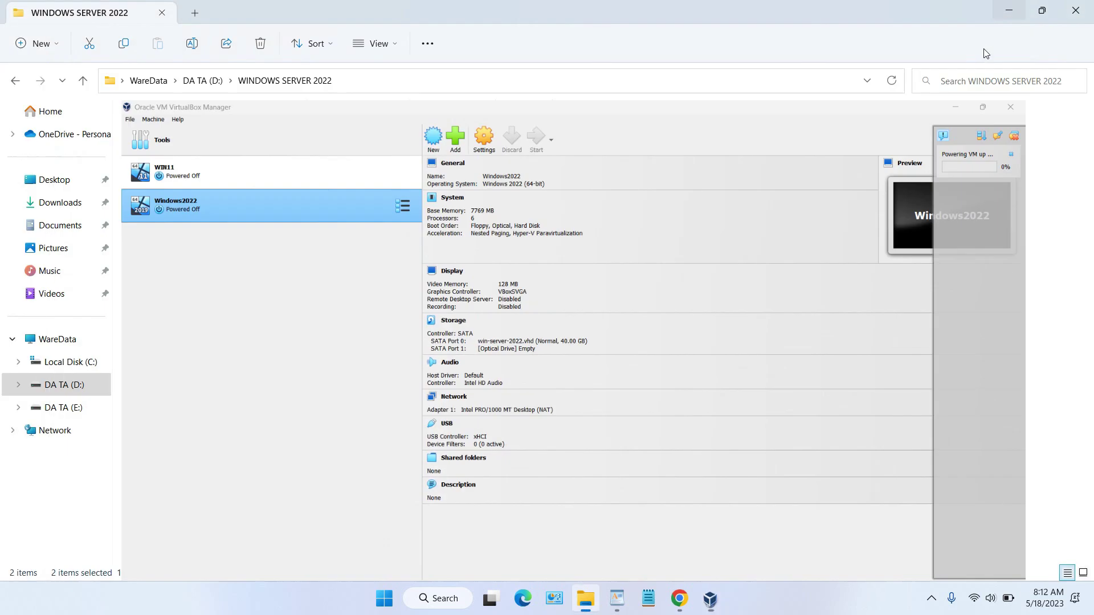
left_click(1010, 7)
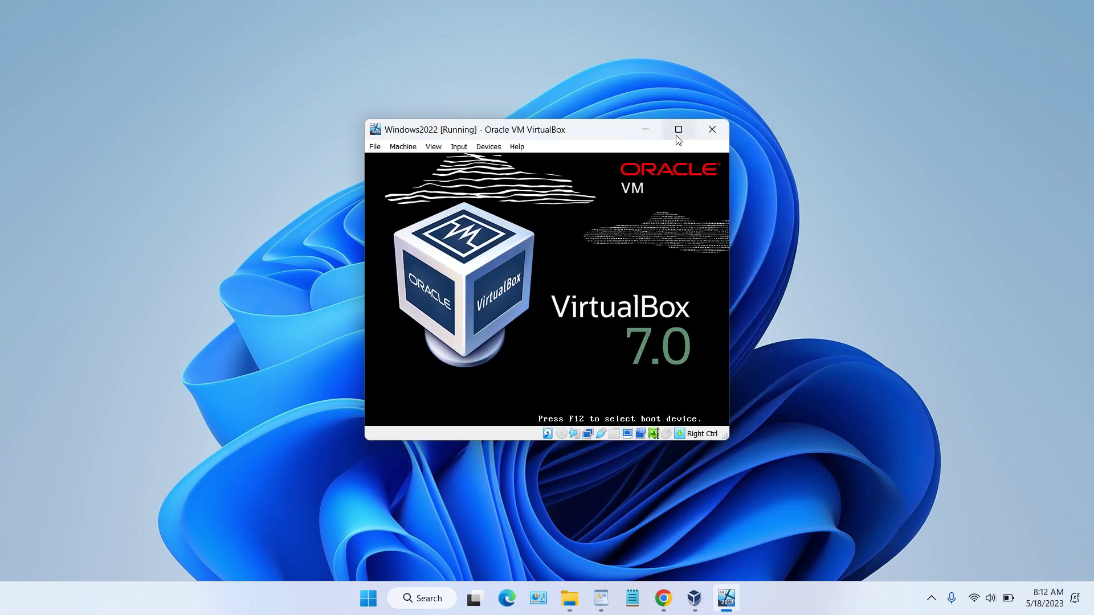
Step: Maximize the Windows2022 VM window and let the guest boot
left_click(677, 131)
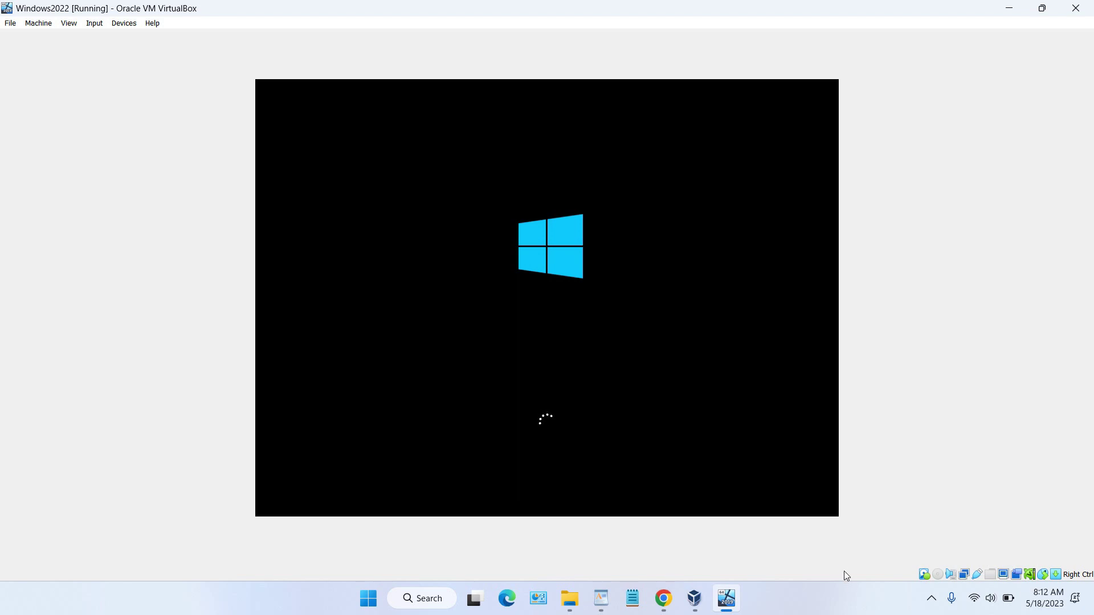
left_click(861, 609)
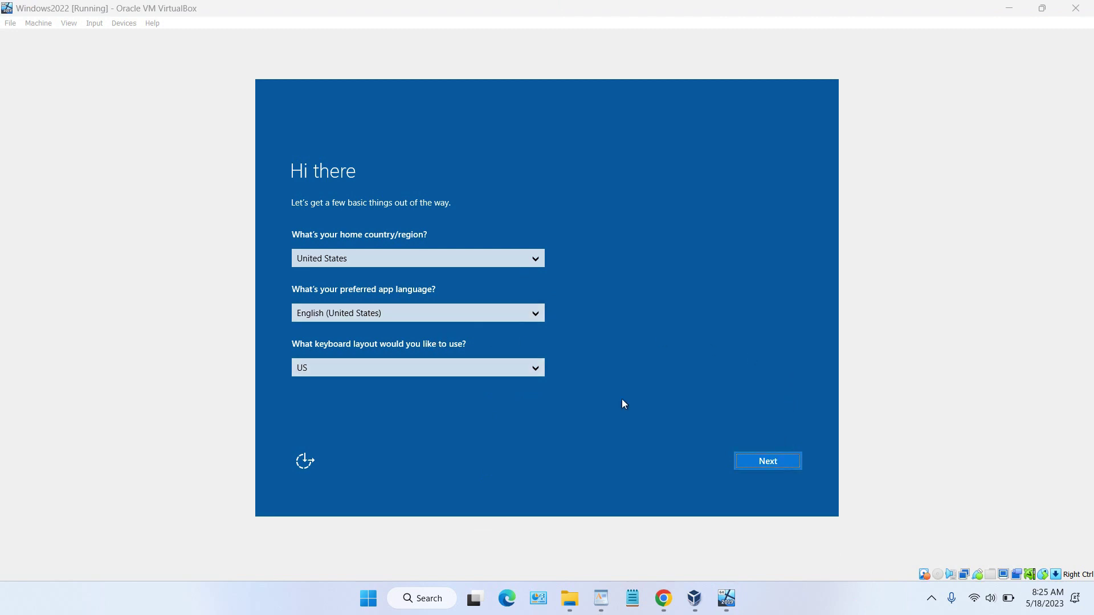
Step: Keep United States, English and US keyboard, and accept the license terms
left_click(779, 460)
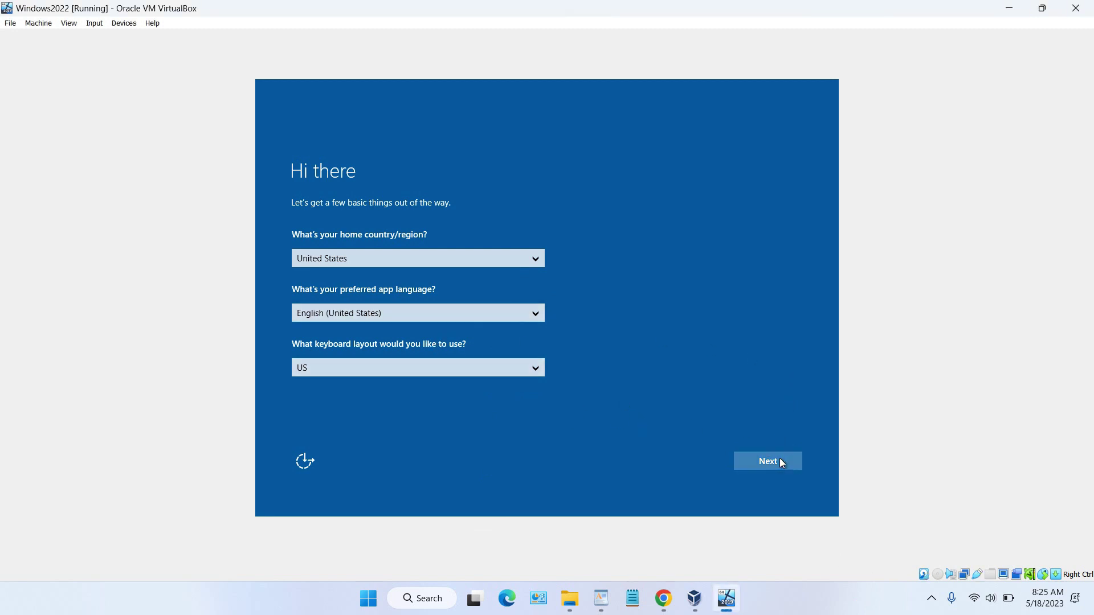
left_click(782, 462)
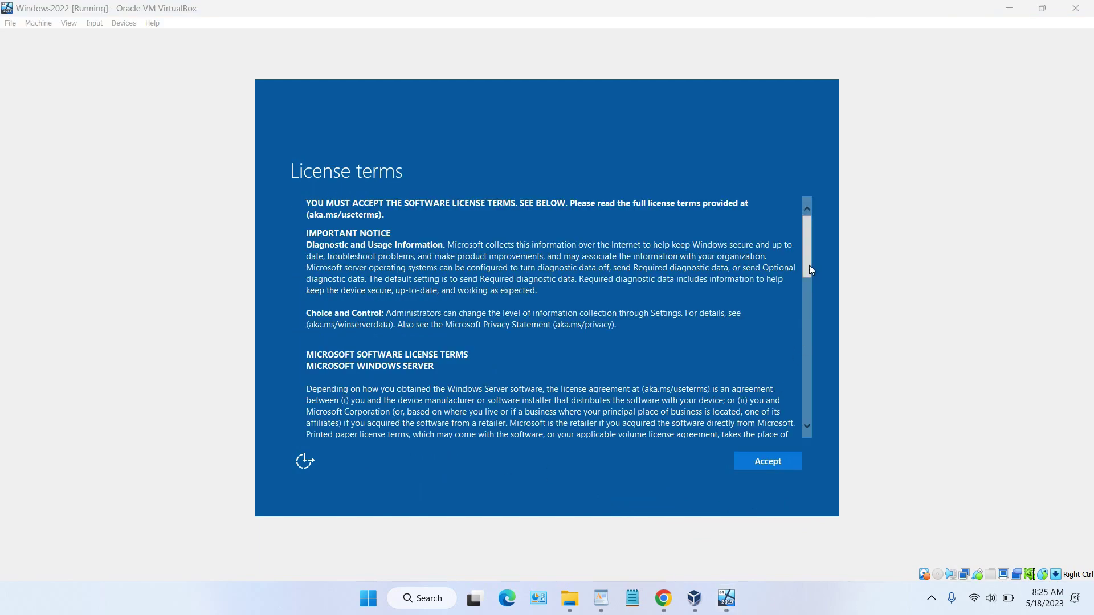
left_click_drag(809, 265, 798, 411)
left_click(765, 466)
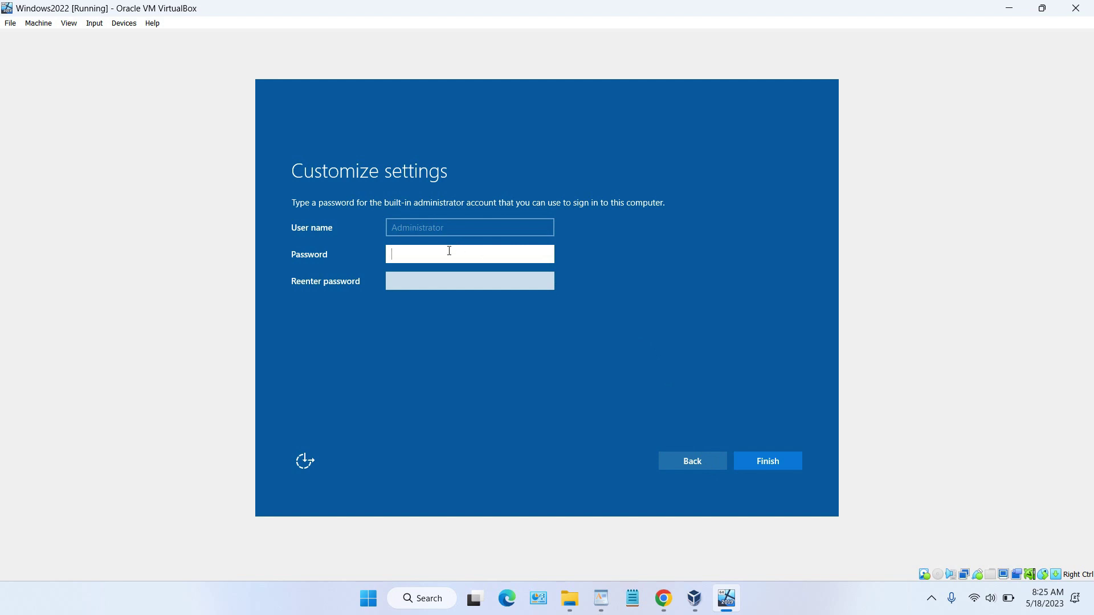
Step: Try a short numeric administrator password in both fields; it gets rejected
left_click(770, 463)
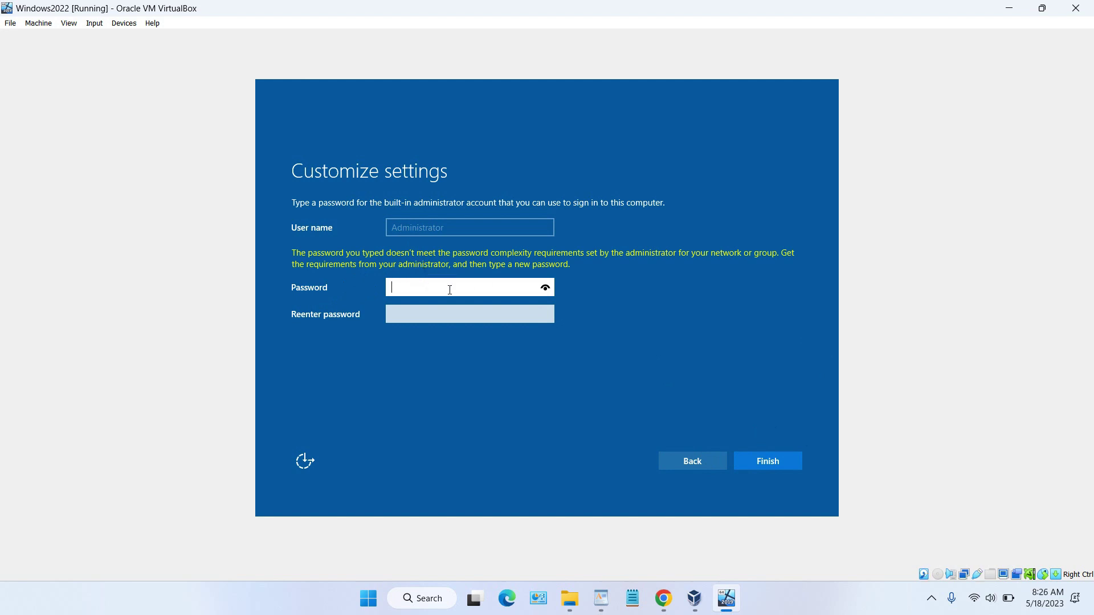
type("1234")
left_click(454, 321)
left_click(453, 321)
type("1234")
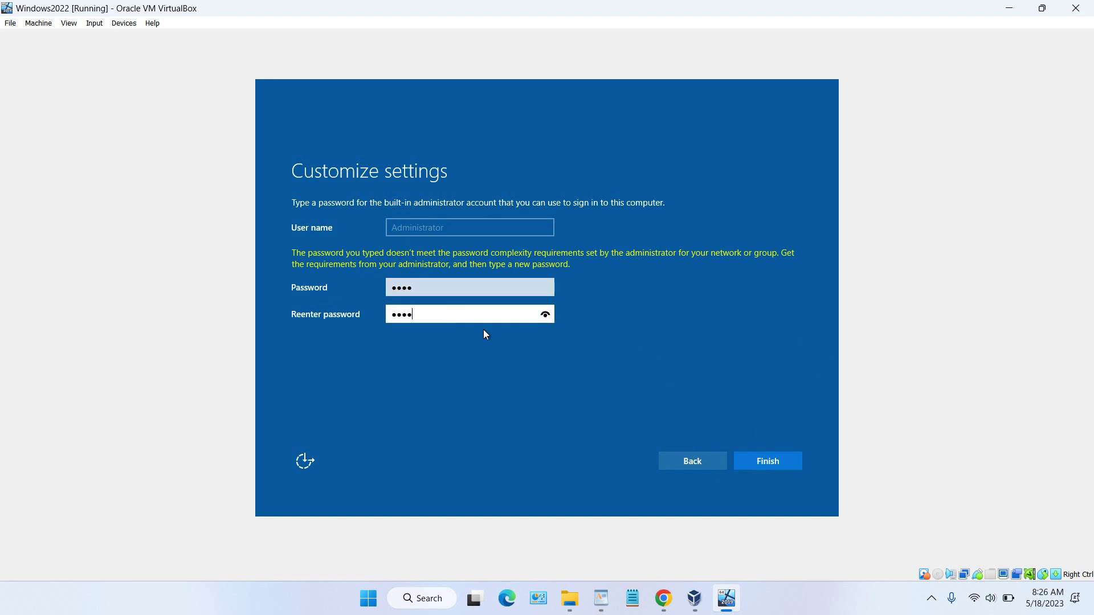
left_click(784, 463)
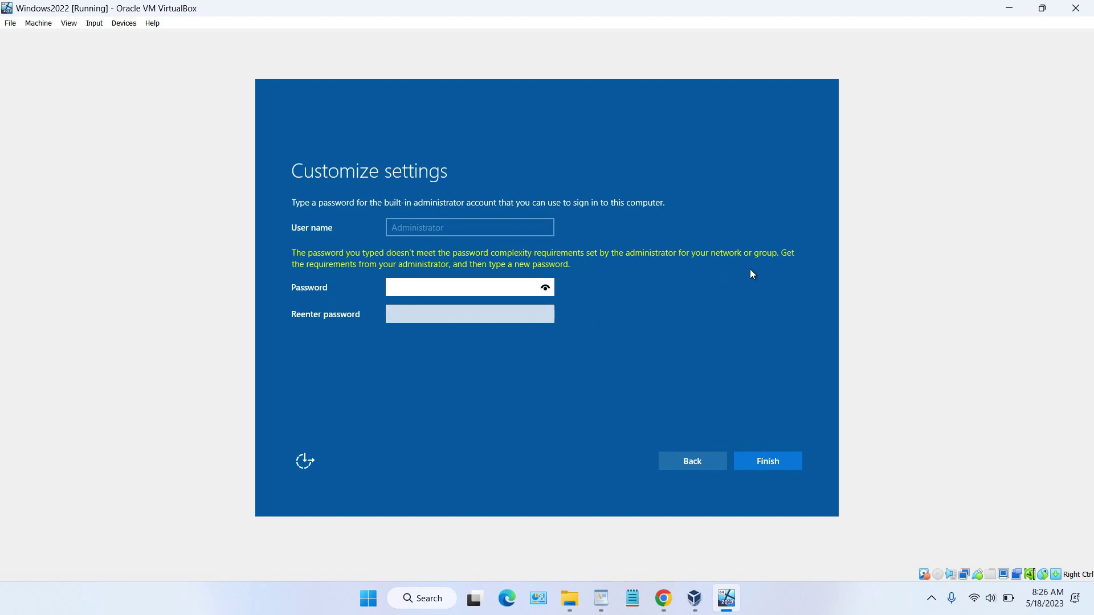
Step: Retry with another password, correcting a mistyped character, and submit again
type("P@")
key("BackSpace")
type("@")
left_click(449, 316)
type("P@")
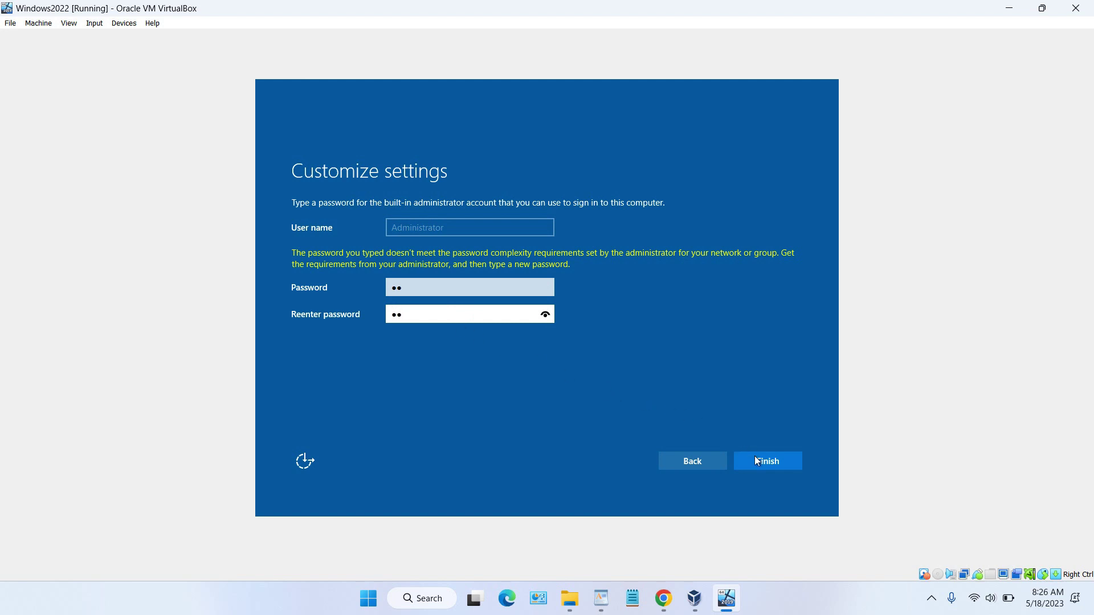
left_click(756, 461)
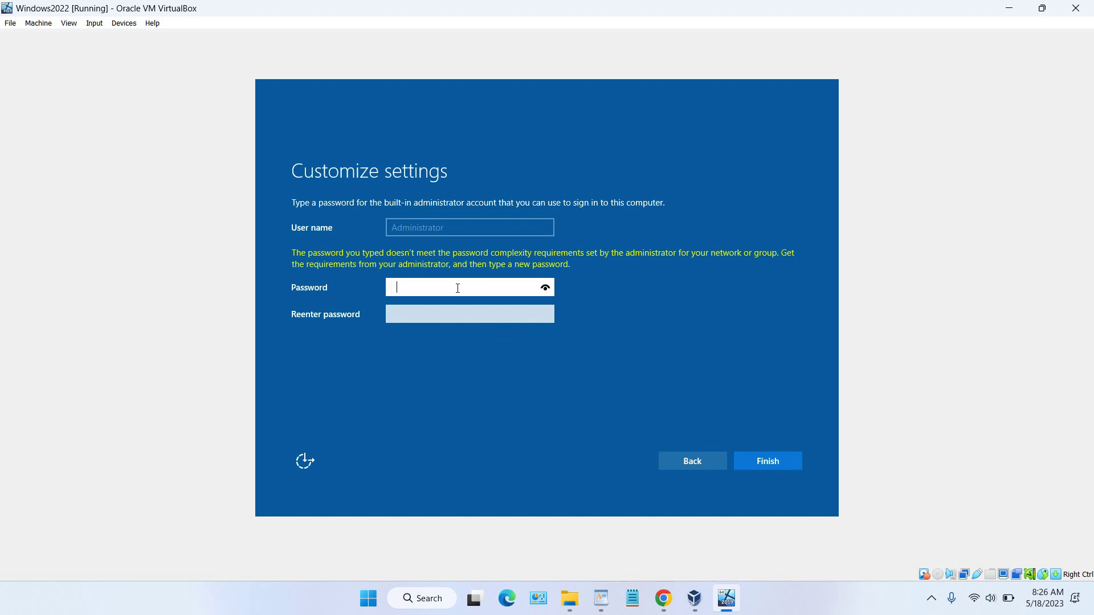
Step: Enter a complex administrator password in both fields and finish
type("P@ssw0rd1")
left_click(455, 317)
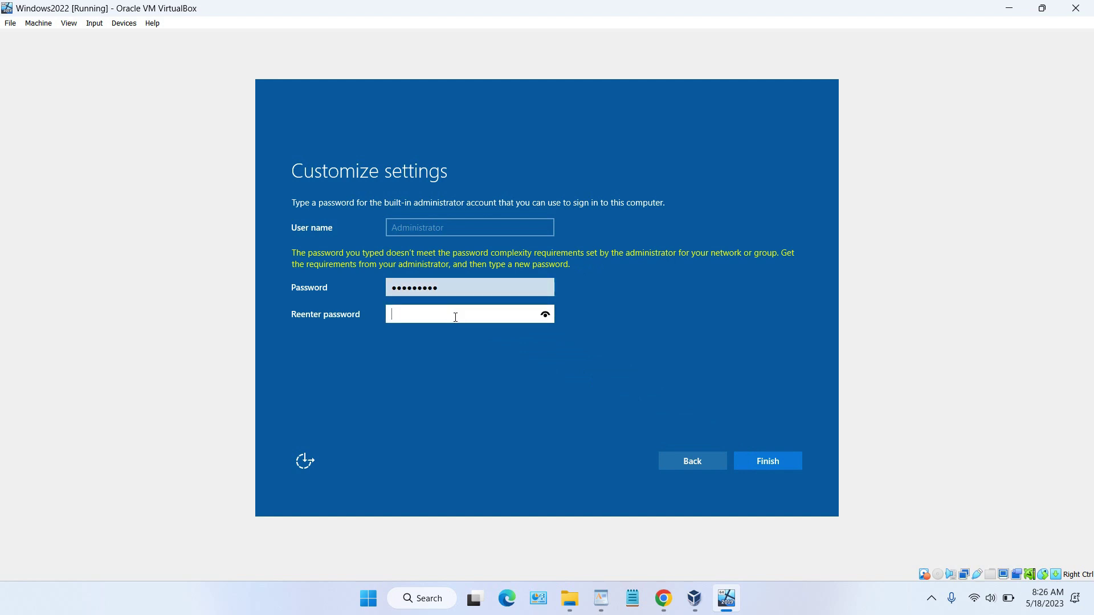
type("P@ssw0rd1")
left_click(755, 461)
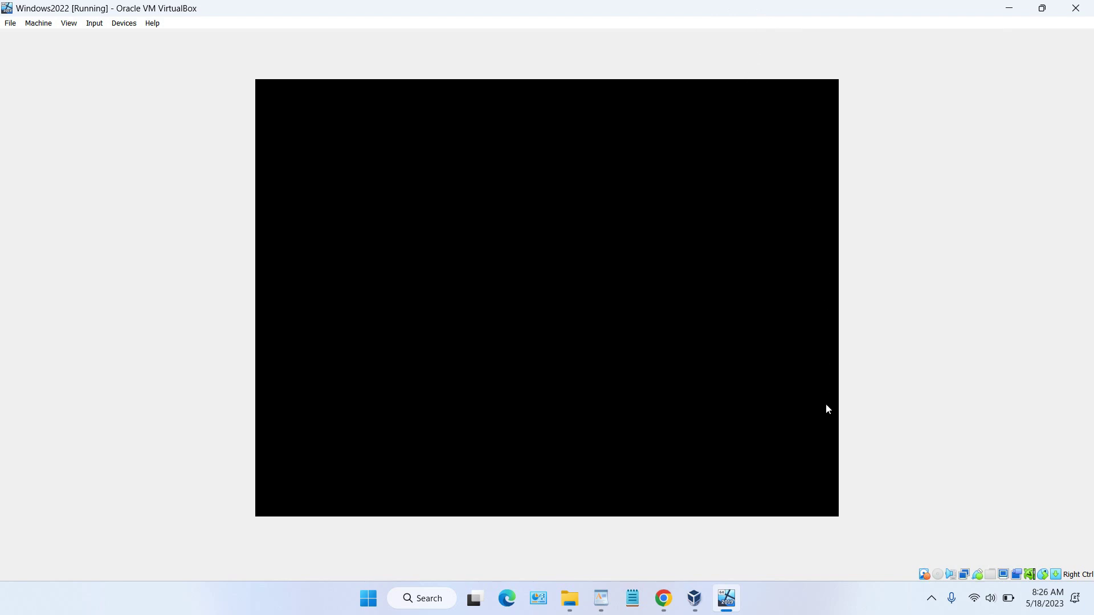
Step: Wait through Finalizing your settings until the guest lock screen appears
left_click(832, 586)
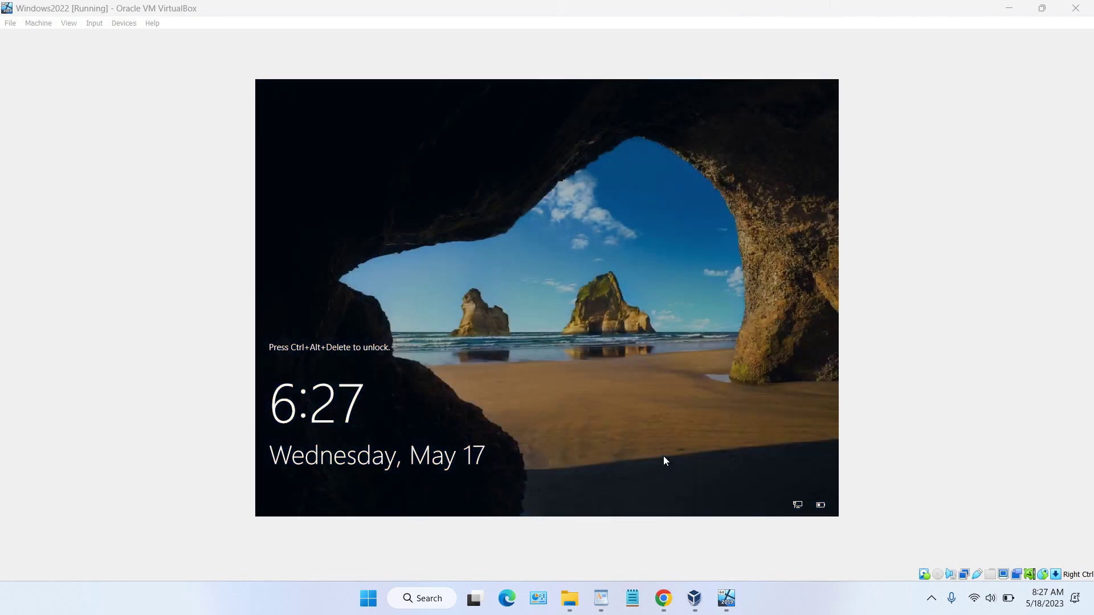
left_click(586, 344)
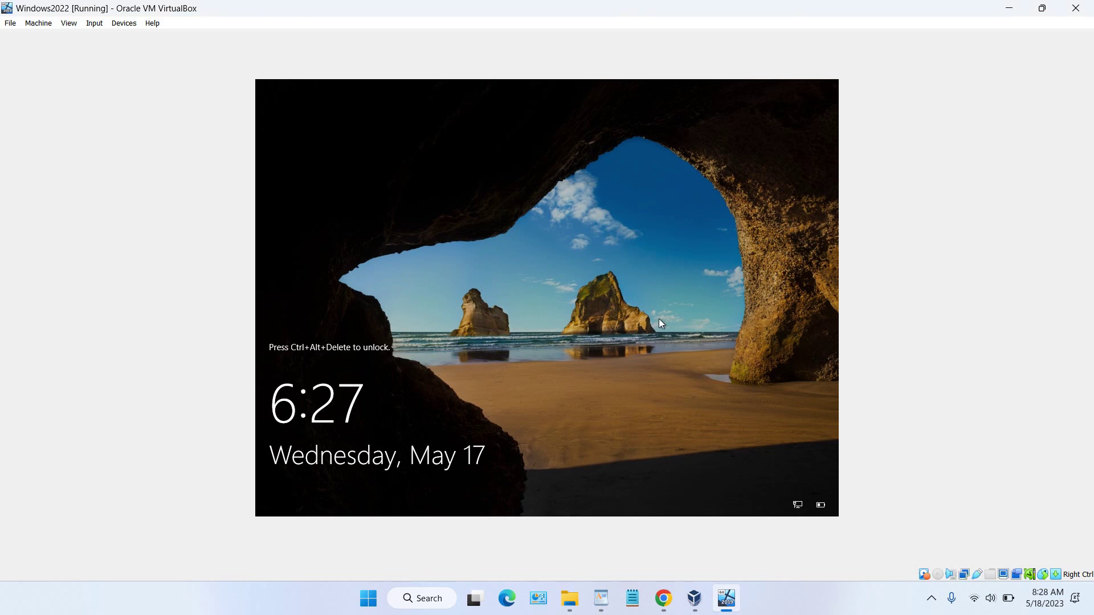
Step: Send Ctrl-Alt-Del to the guest from Input > Keyboard
left_click(94, 23)
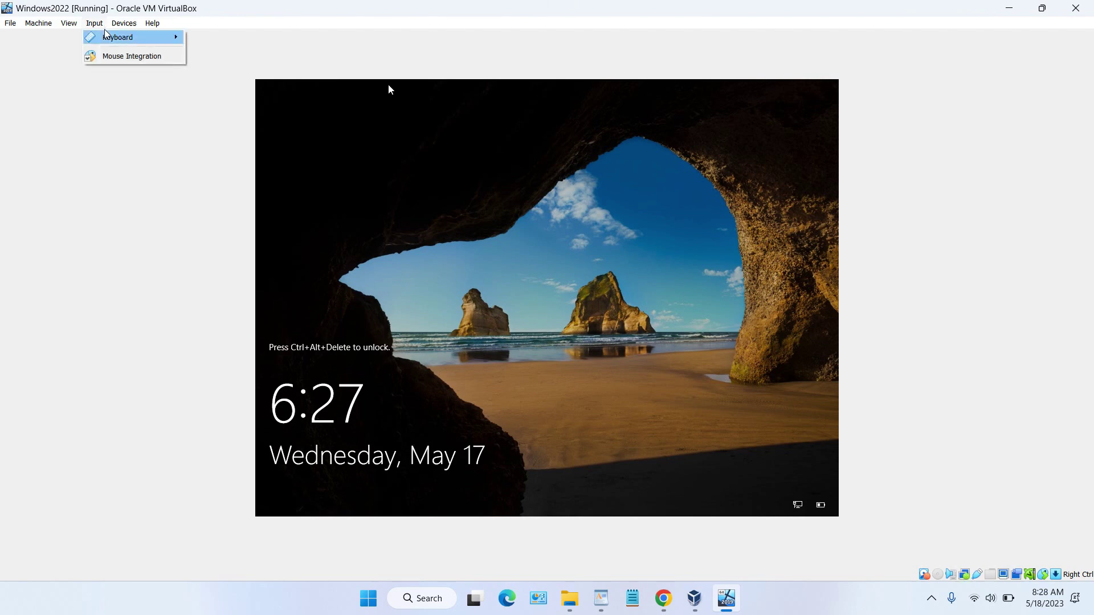
mouse_move(114, 37)
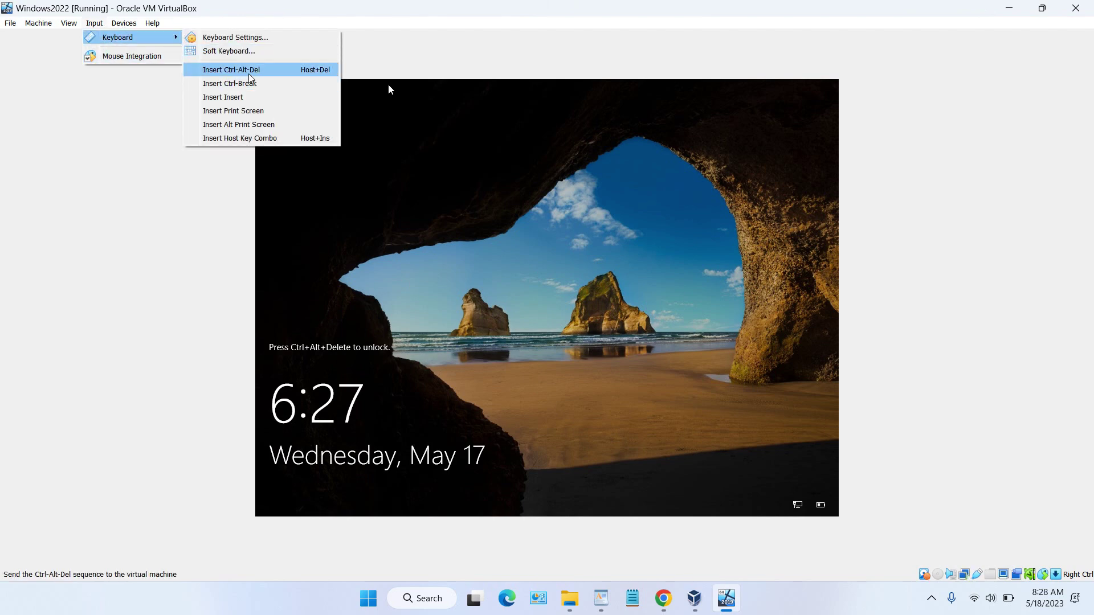
left_click(248, 72)
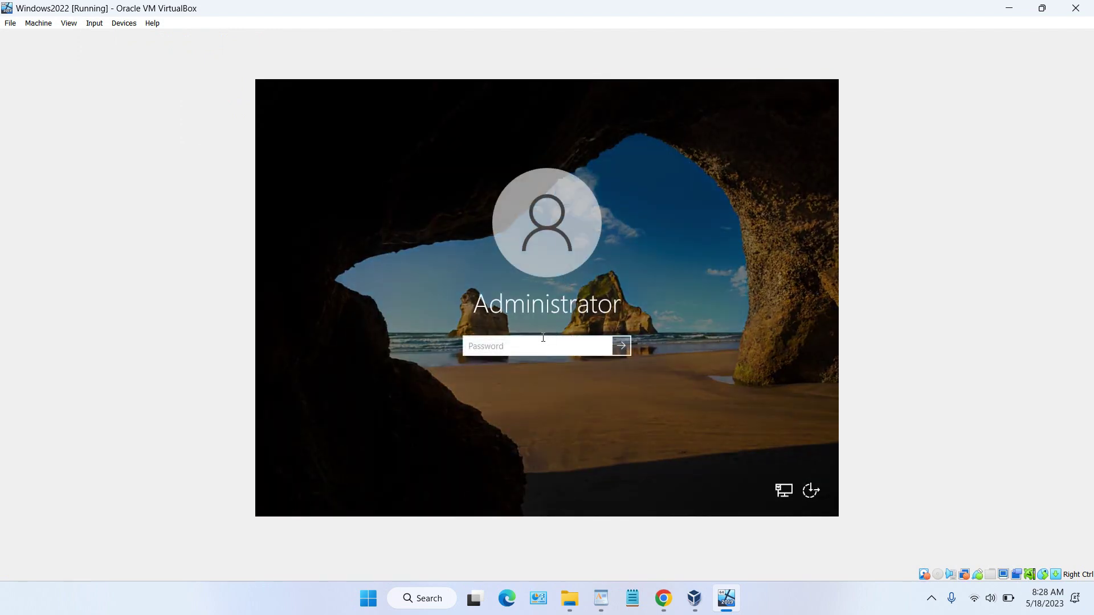
Step: Sign in to the Windows2022 guest as Administrator with its password and open its Start menu
type("****")
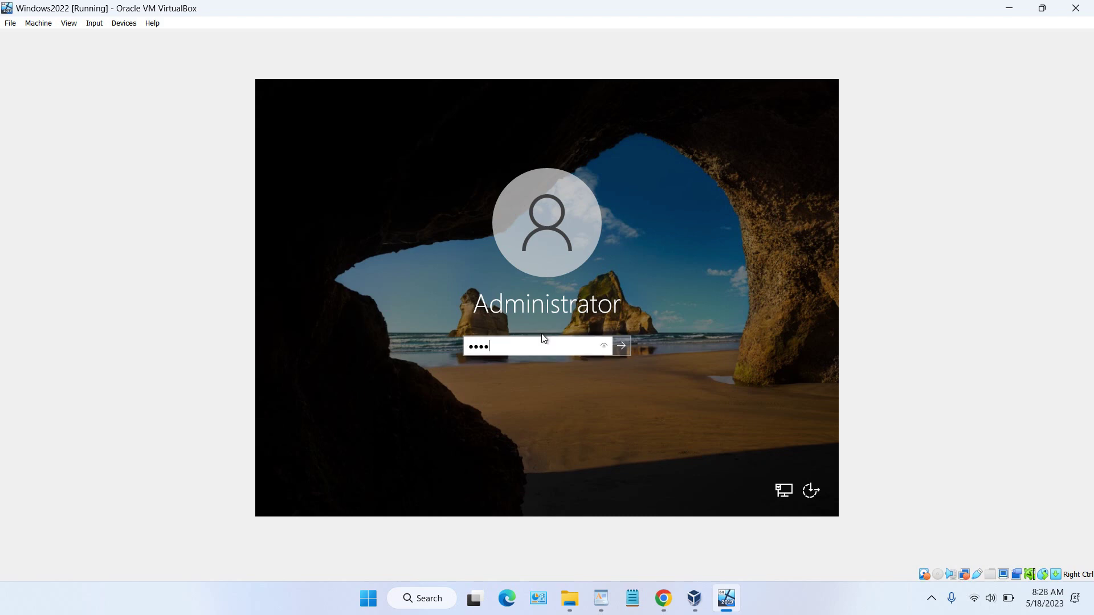
type("*****")
left_click(621, 346)
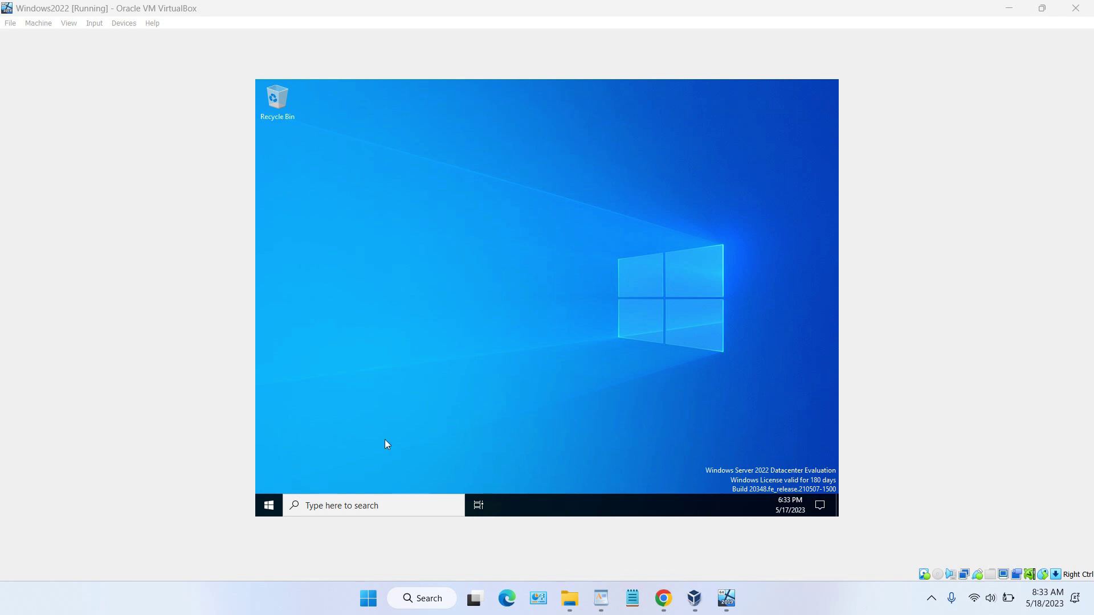
left_click(278, 487)
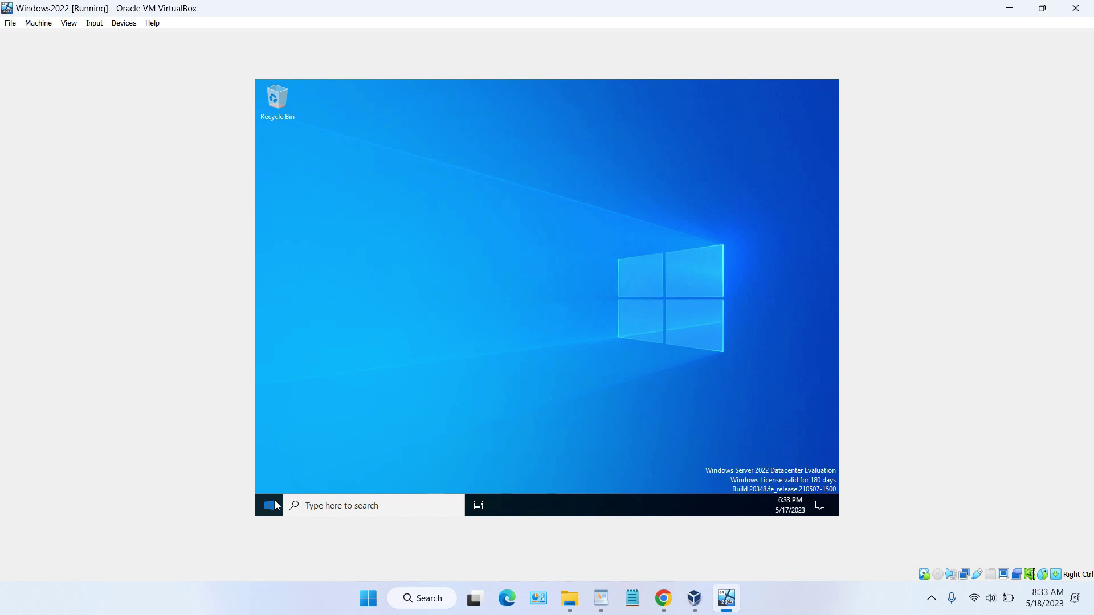
left_click(275, 506)
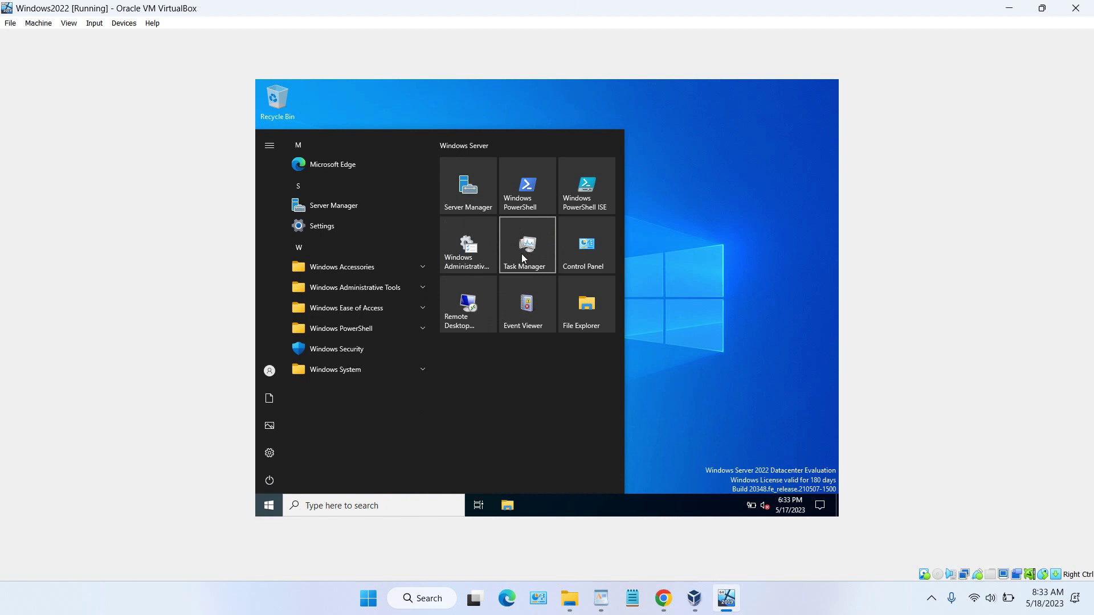
Step: Power off the Windows2022 machine and bring back the VirtualBox Manager
left_click(1076, 8)
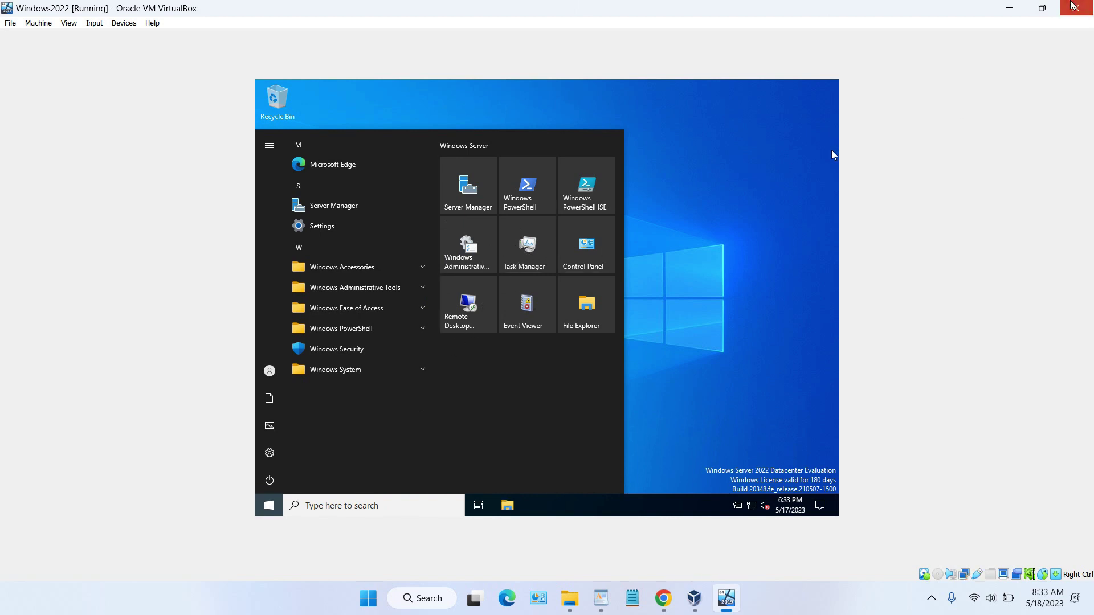
left_click(494, 332)
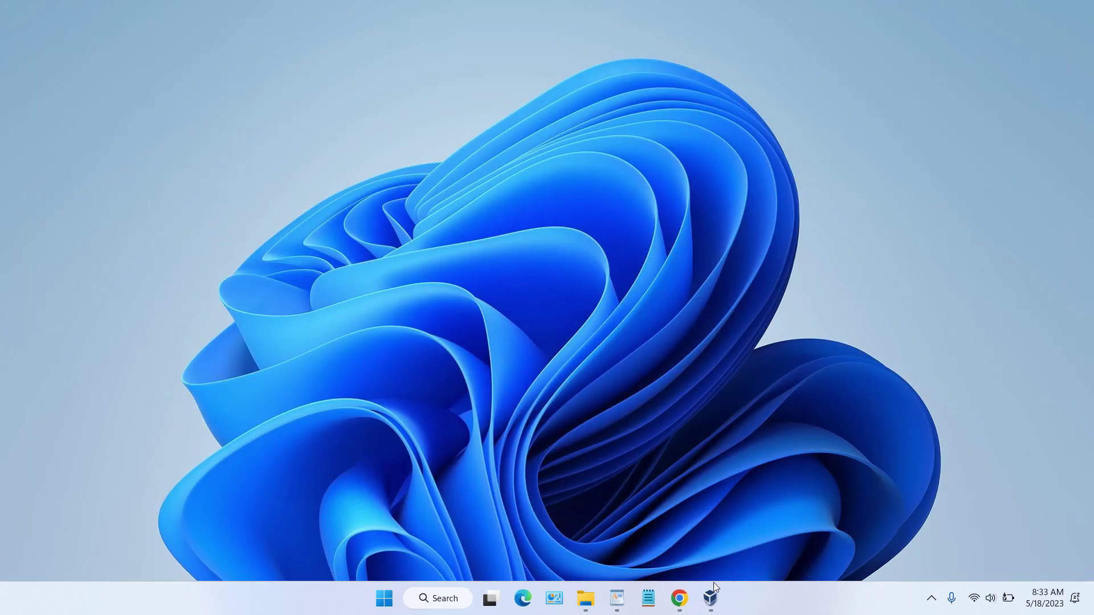
left_click(710, 597)
Step: Remove the Windows2022 machine, deleting all its files
right_click(200, 136)
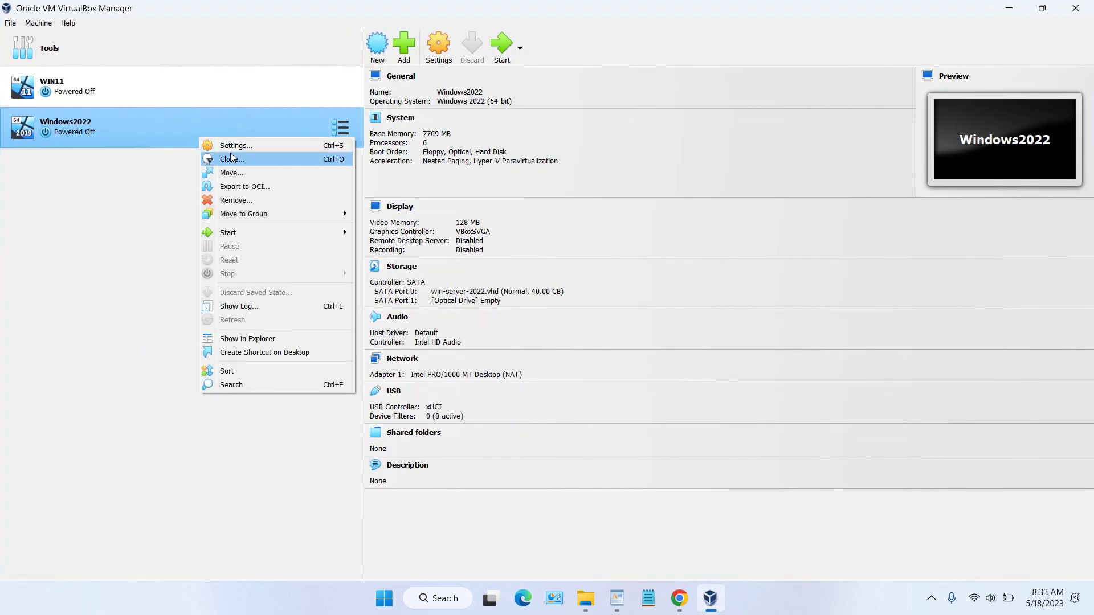
left_click(251, 200)
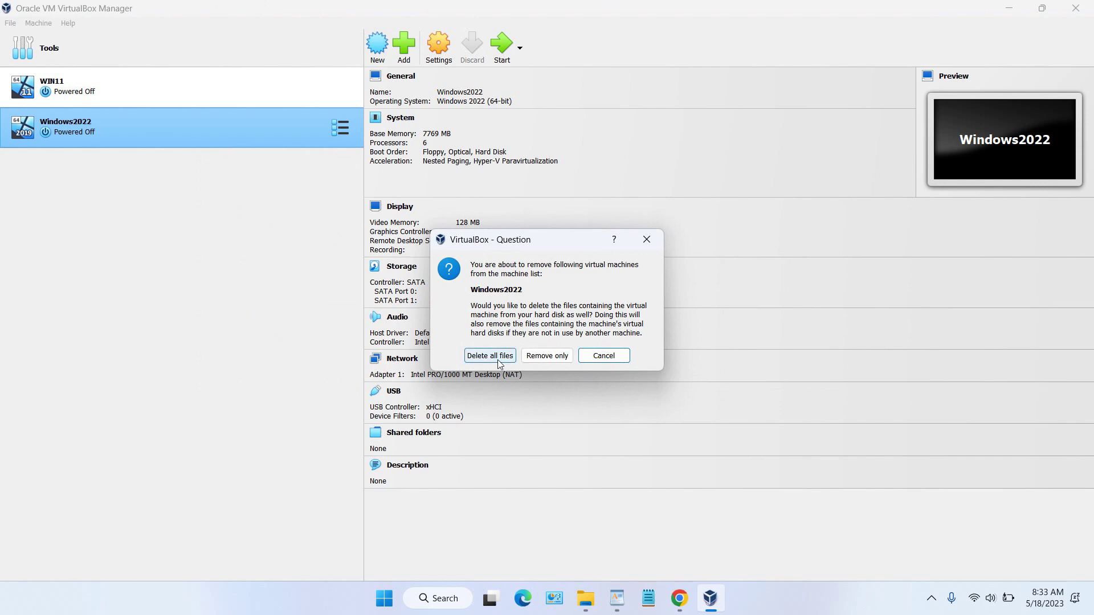
left_click(492, 353)
Step: Start a new VM named 'WindowsServer2022iso' with version Windows 2022 (64-bit)
left_click(377, 44)
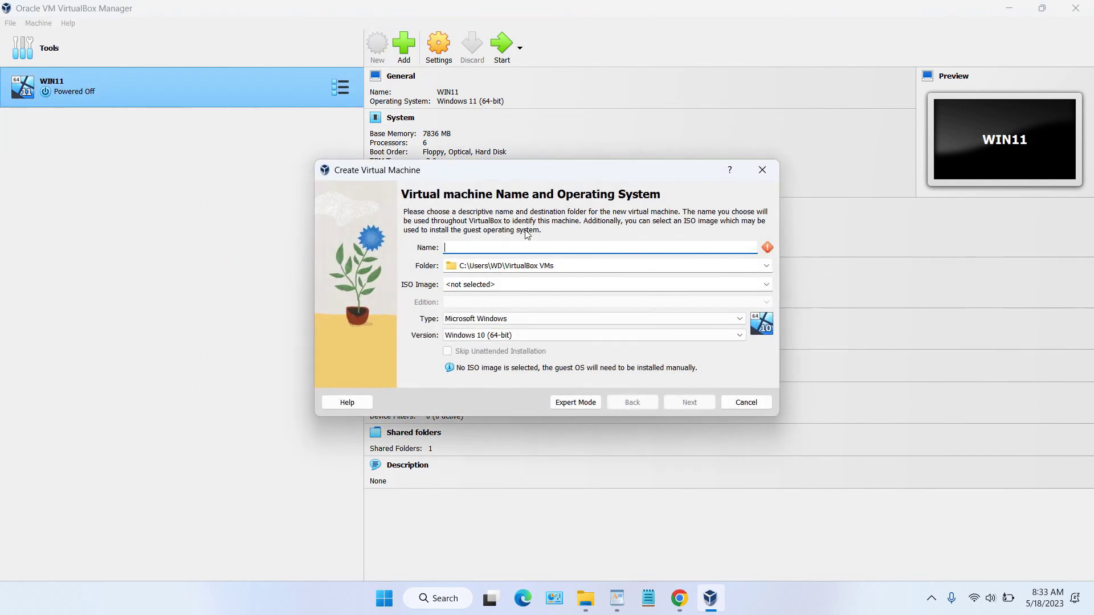
type("WindowsServer202")
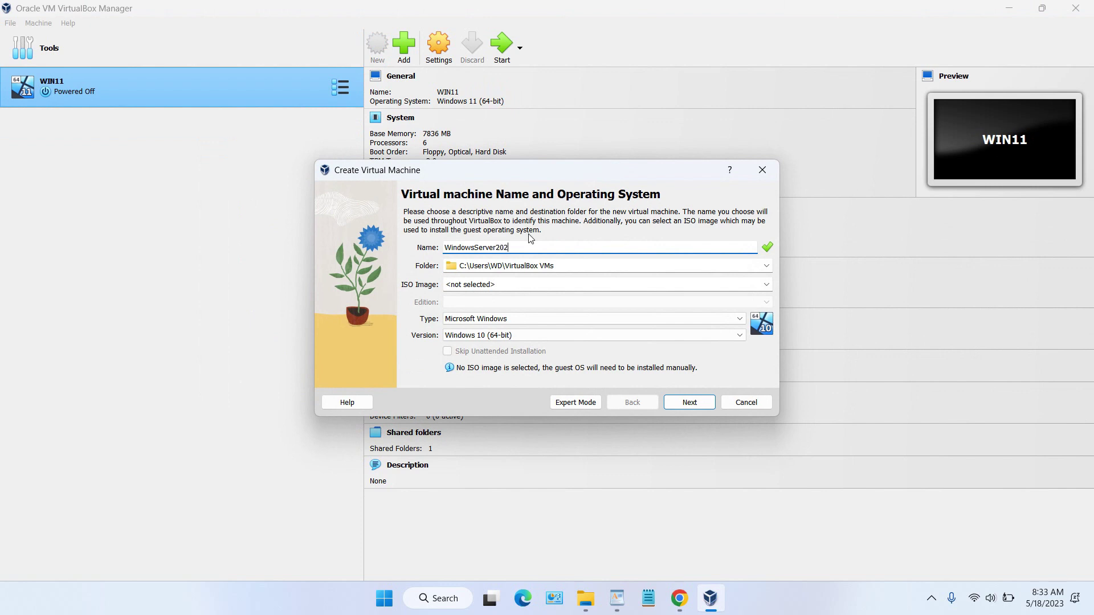
type("2iso")
left_click(576, 337)
scroll(576, 357, "down", 3)
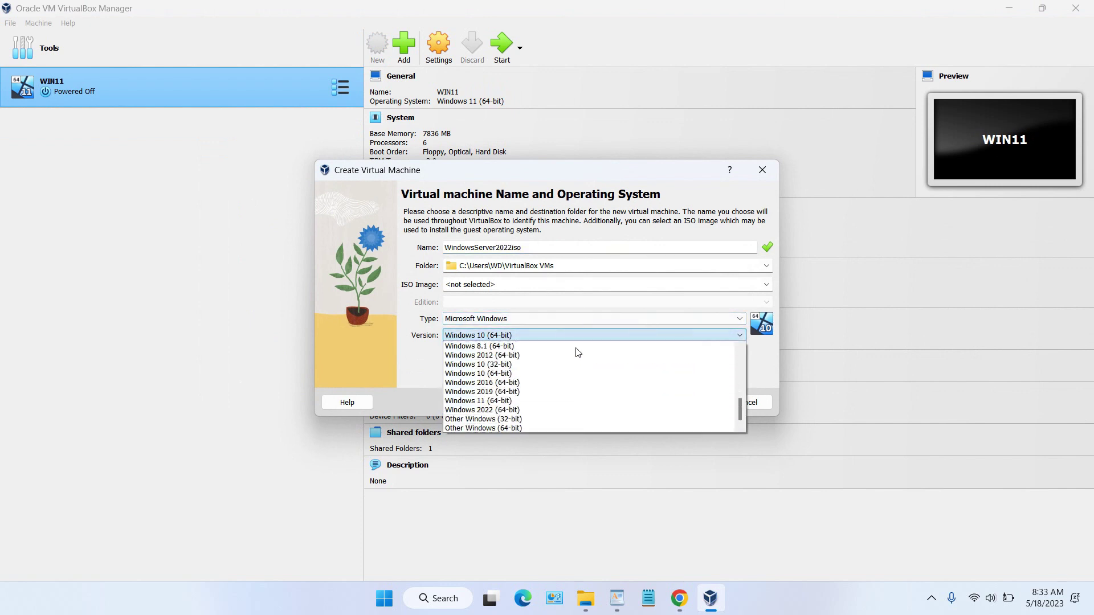
left_click(575, 410)
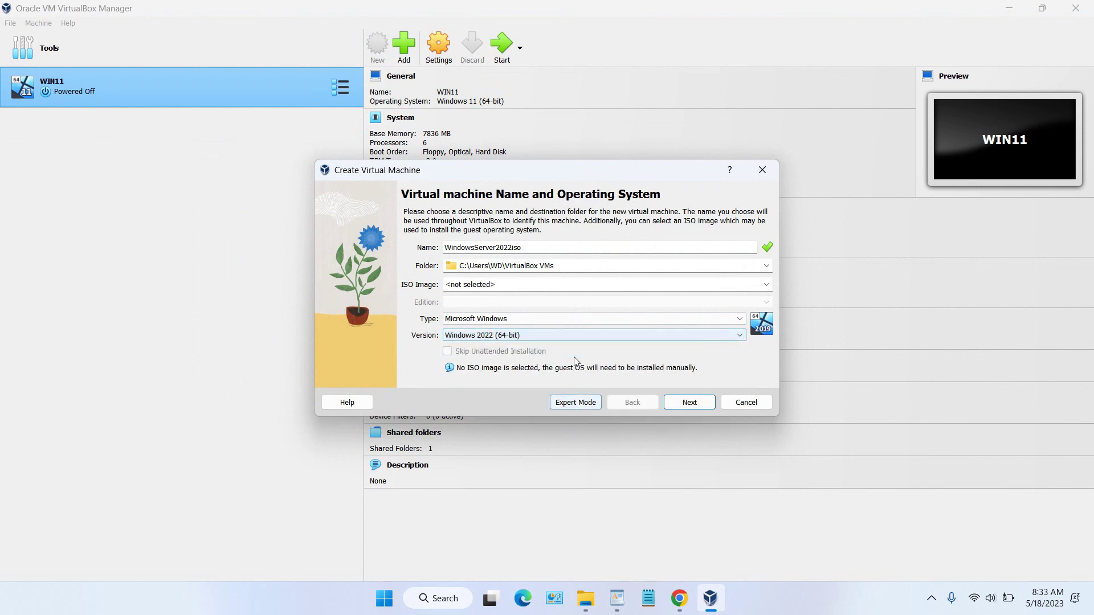
left_click(688, 401)
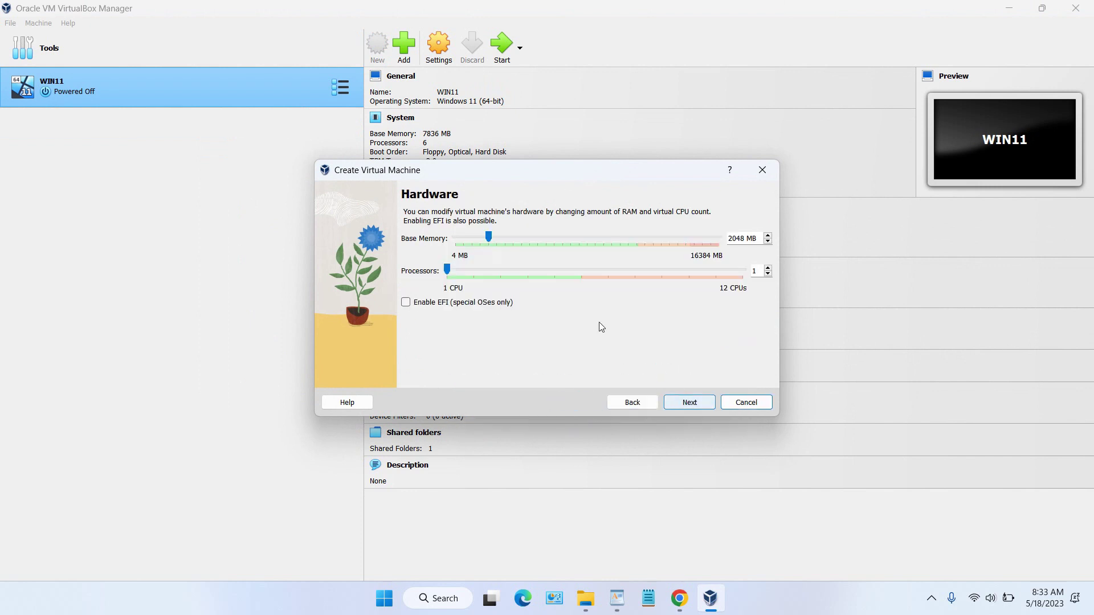
Step: Give it 7981 MB memory, 6 processors and a 55.11 GB disk, then finish the wizard
left_click_drag(489, 240, 583, 258)
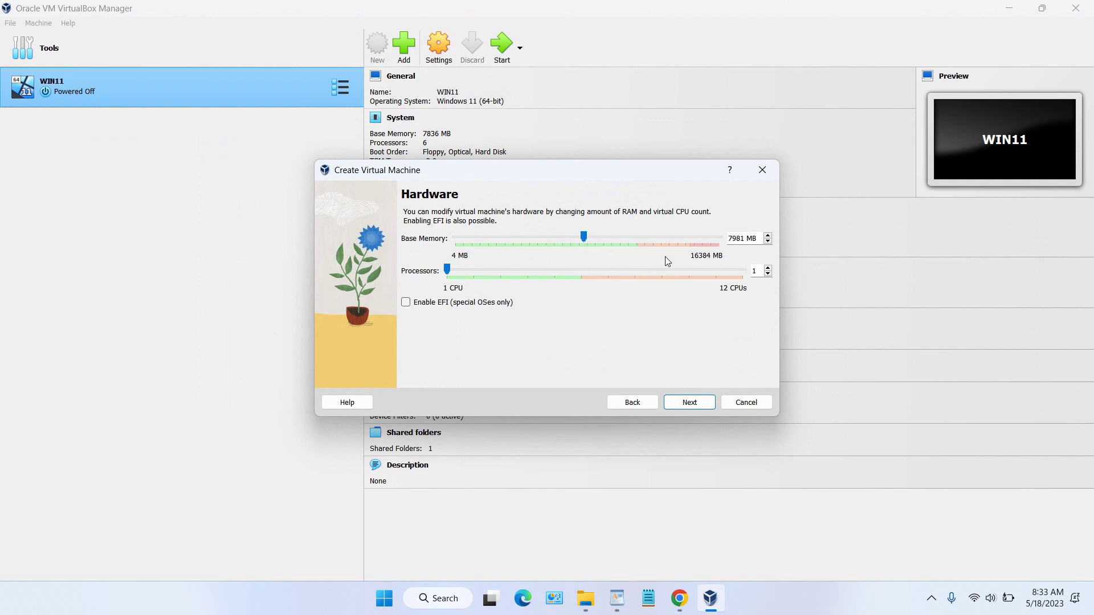
left_click_drag(449, 275, 592, 282)
left_click(691, 402)
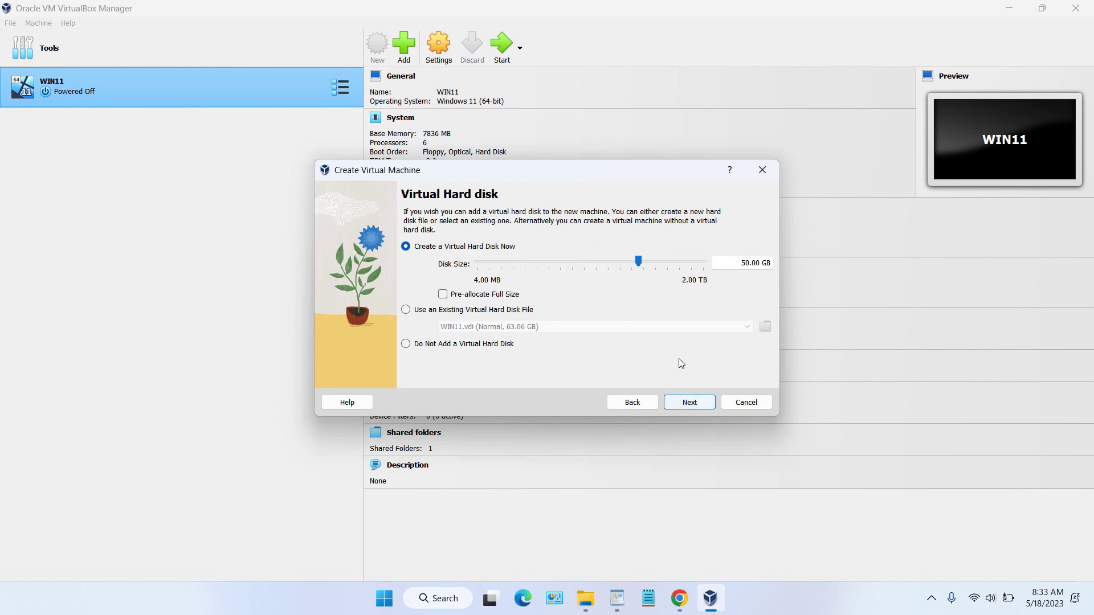
left_click_drag(640, 262, 640, 266)
left_click(689, 402)
left_click(632, 402)
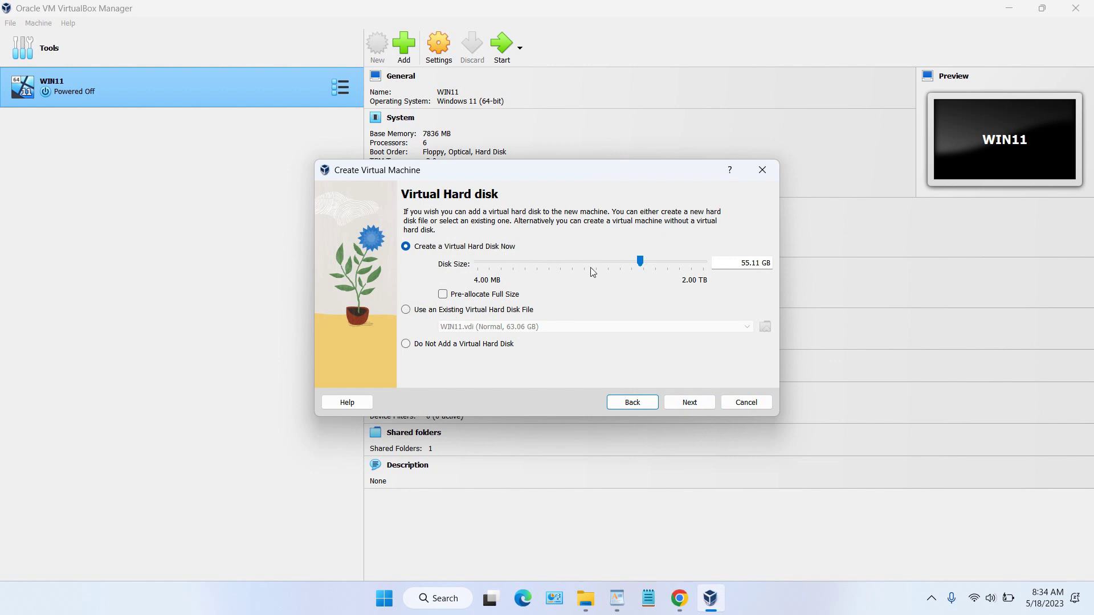
left_click(692, 402)
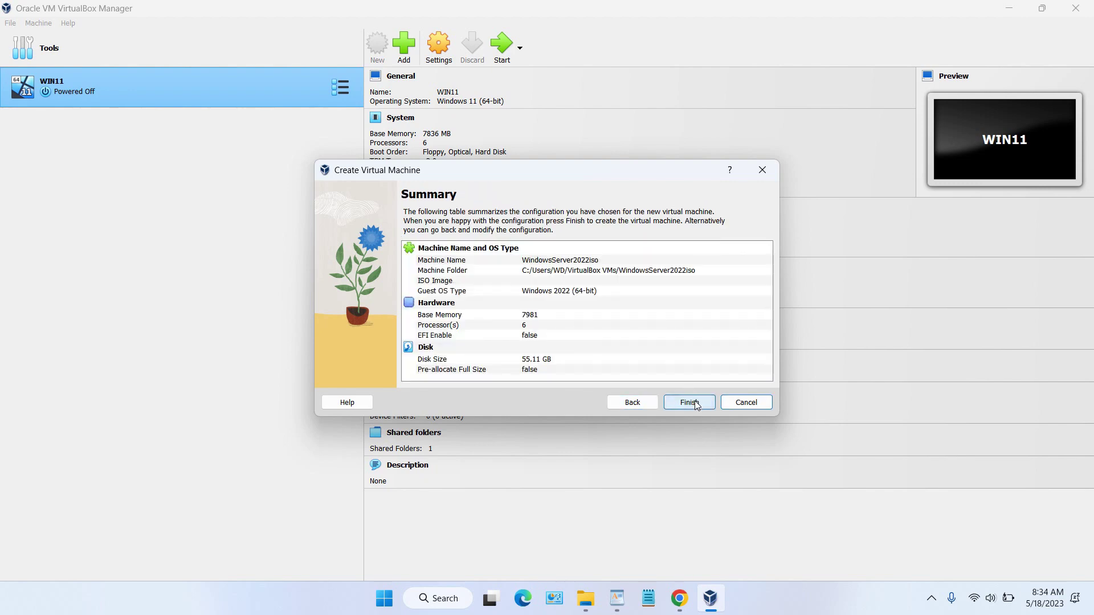
left_click(689, 402)
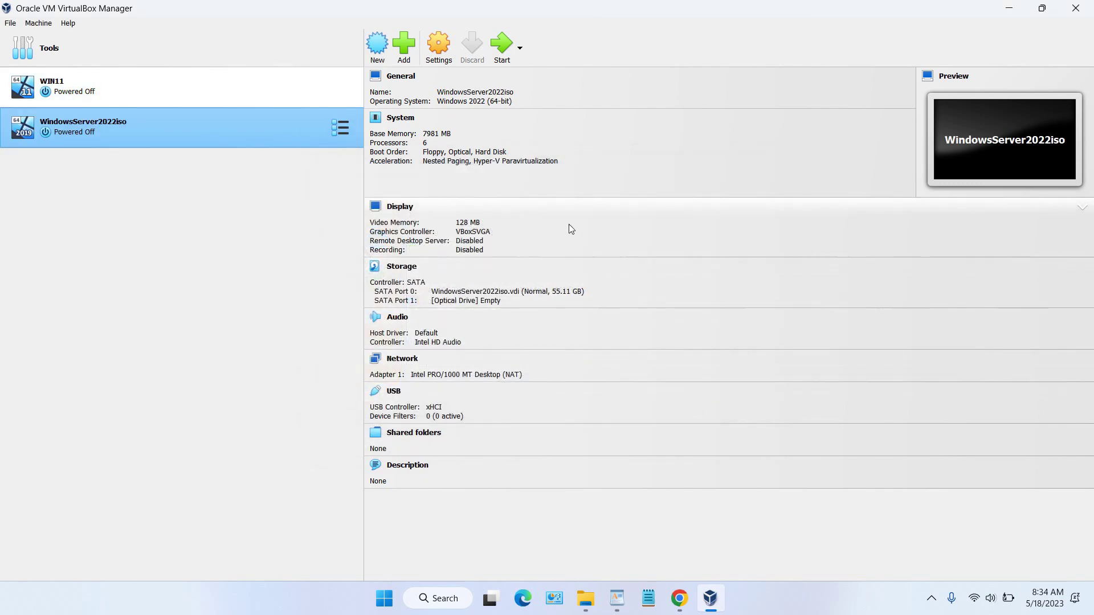
Step: Attach SERVER_EVAL_x64FRE_en-us.iso from the WINDOWS SERVER 2022 folder to the empty optical drive
left_click(439, 52)
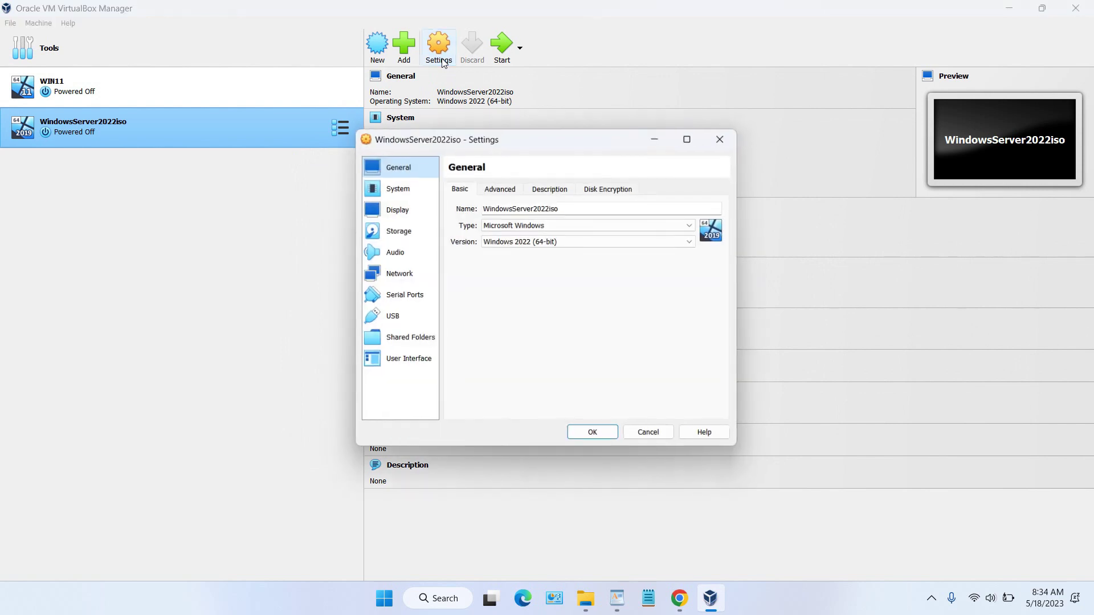
left_click(412, 228)
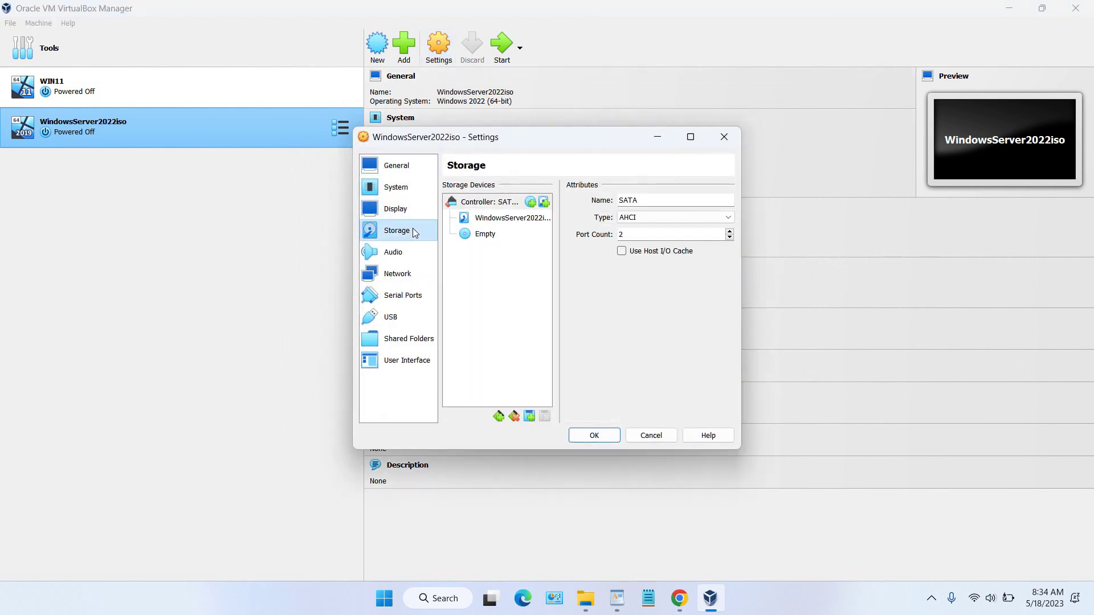
left_click(494, 241)
left_click(728, 201)
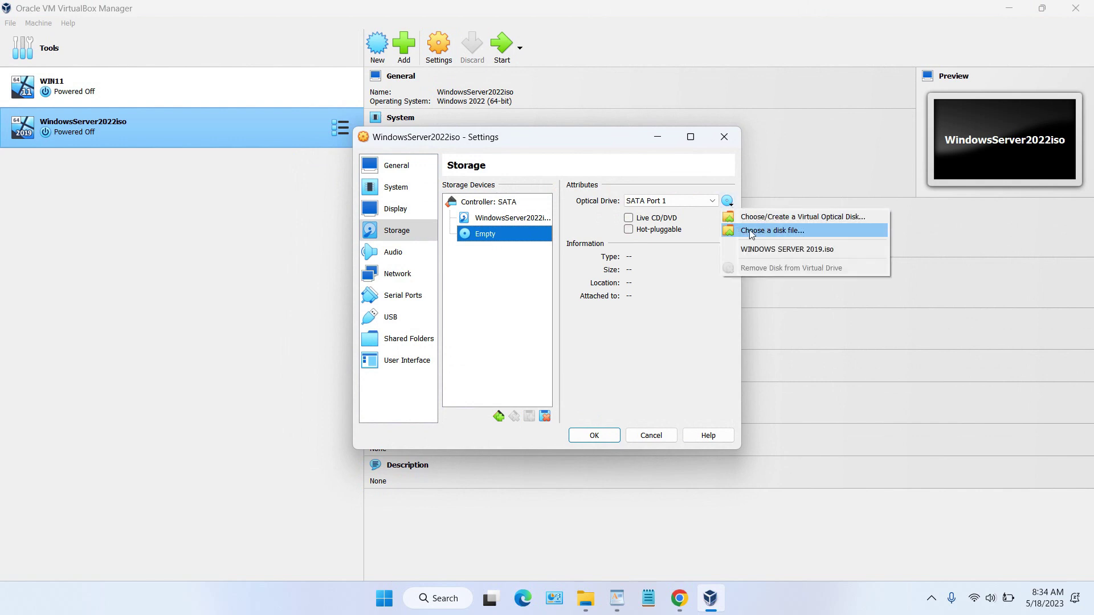
left_click(759, 237)
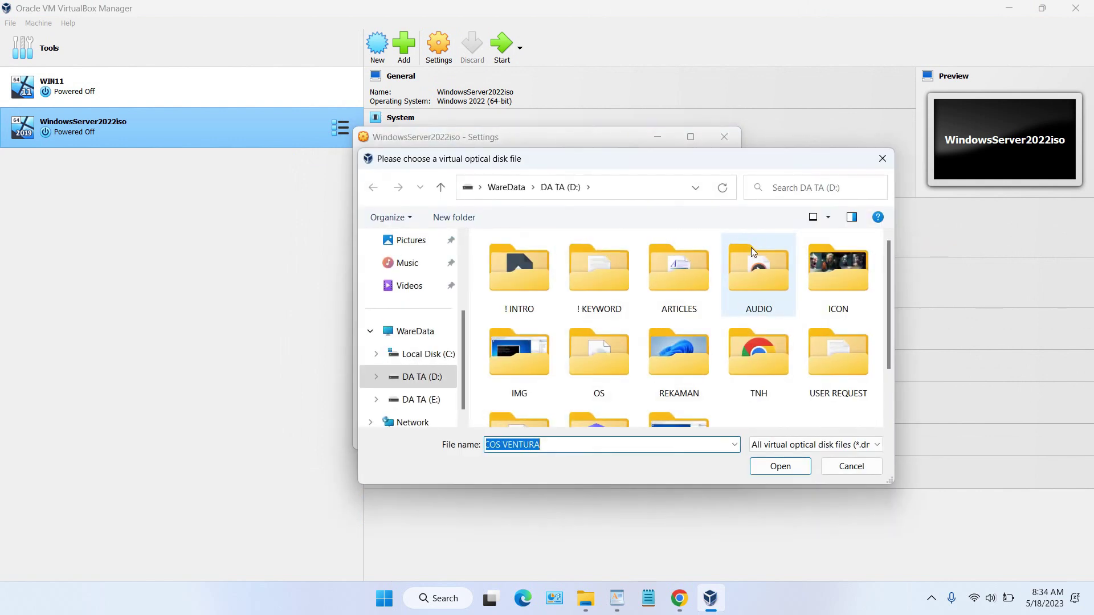
scroll(756, 334, "down", 1)
double_click(586, 380)
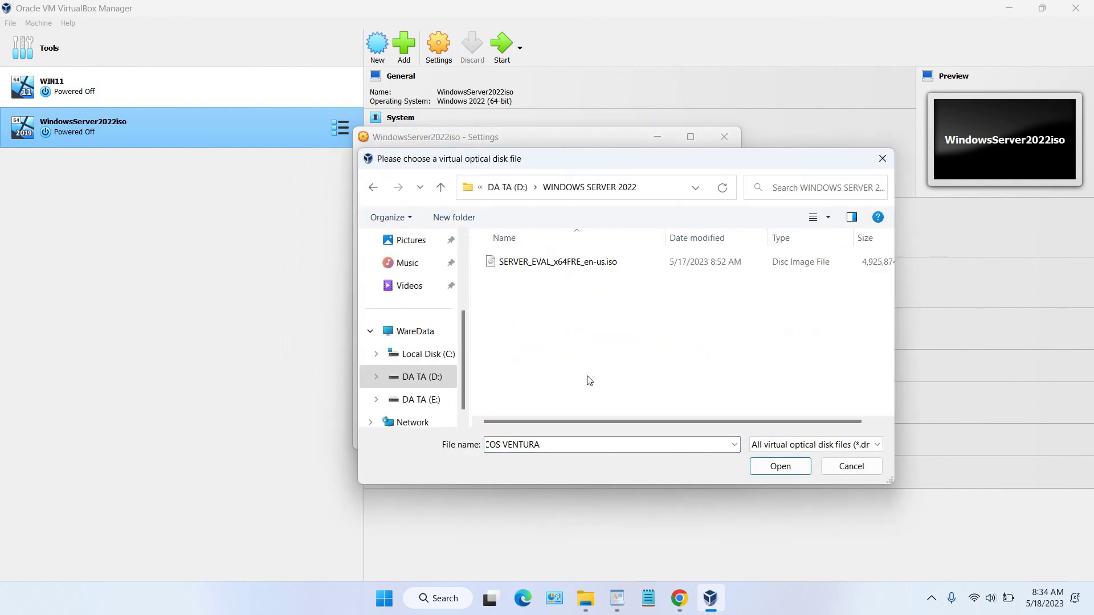
left_click(602, 266)
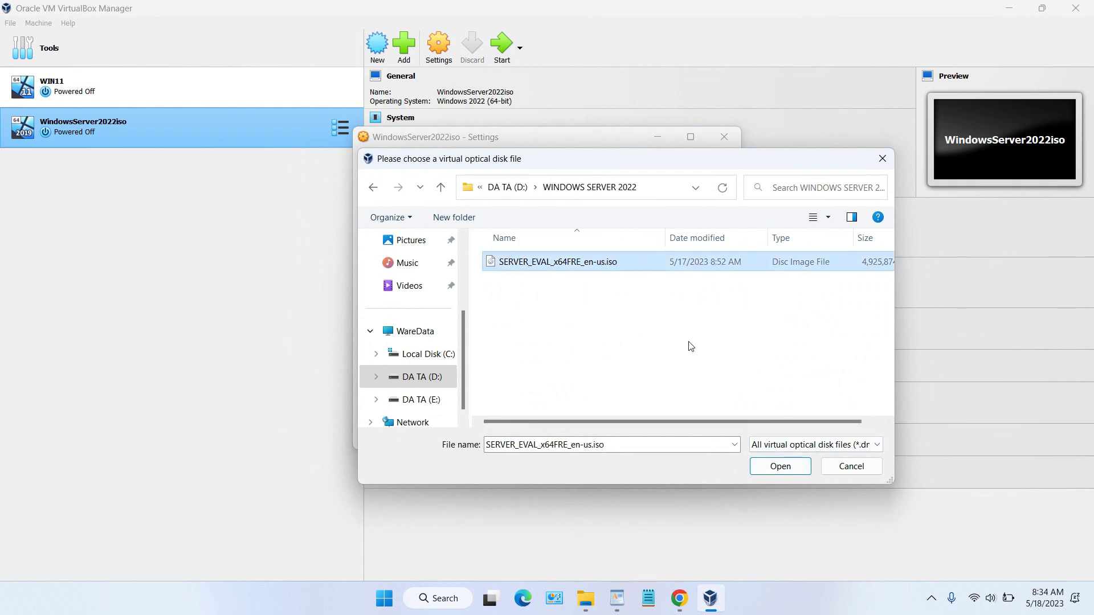
left_click(786, 466)
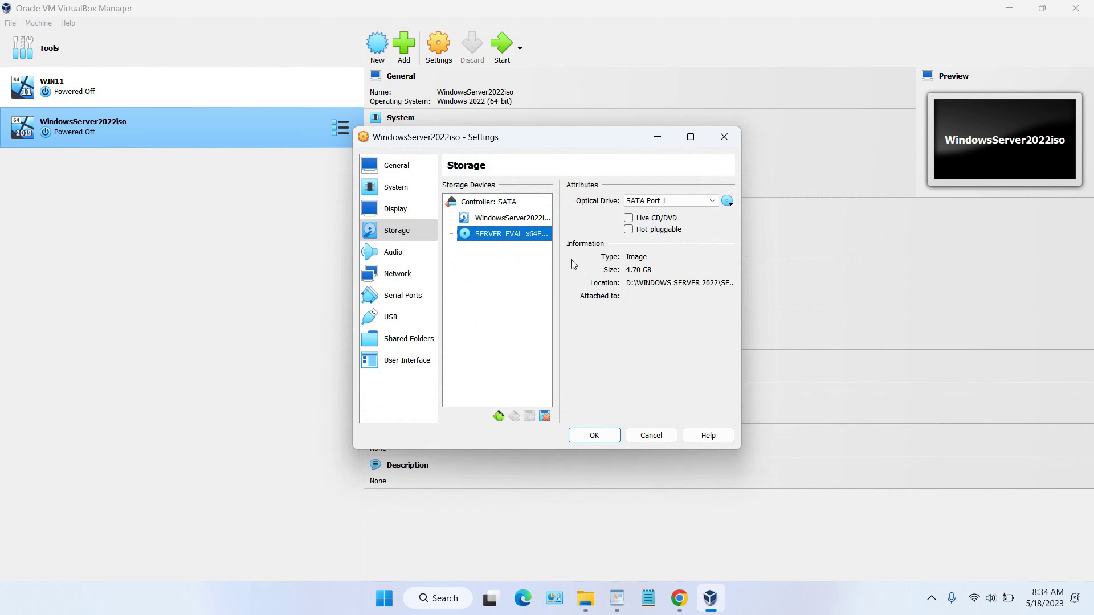
Step: Review the System, General, Display, Storage and Audio pages, save, and start WindowsServer2022iso
left_click(415, 186)
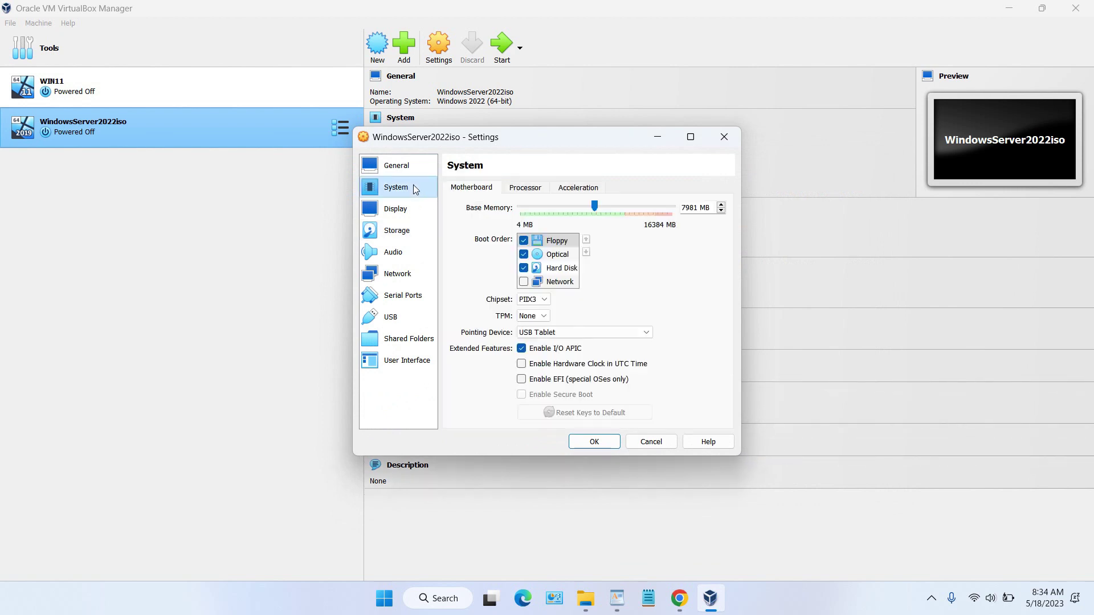
left_click(525, 190)
left_click(470, 192)
left_click(410, 165)
left_click(404, 209)
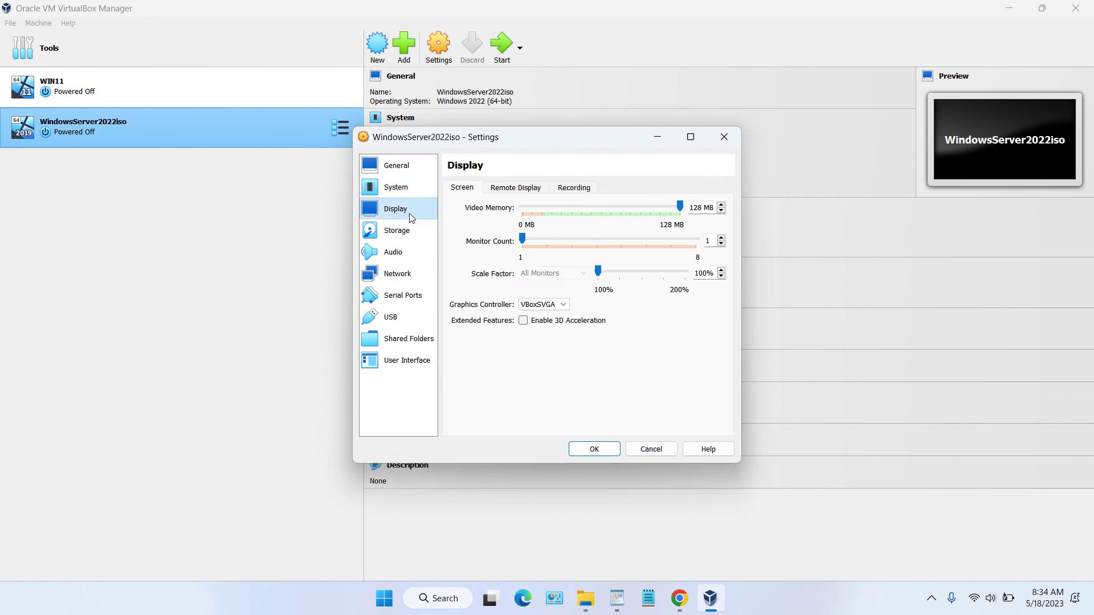
left_click(403, 230)
left_click(403, 257)
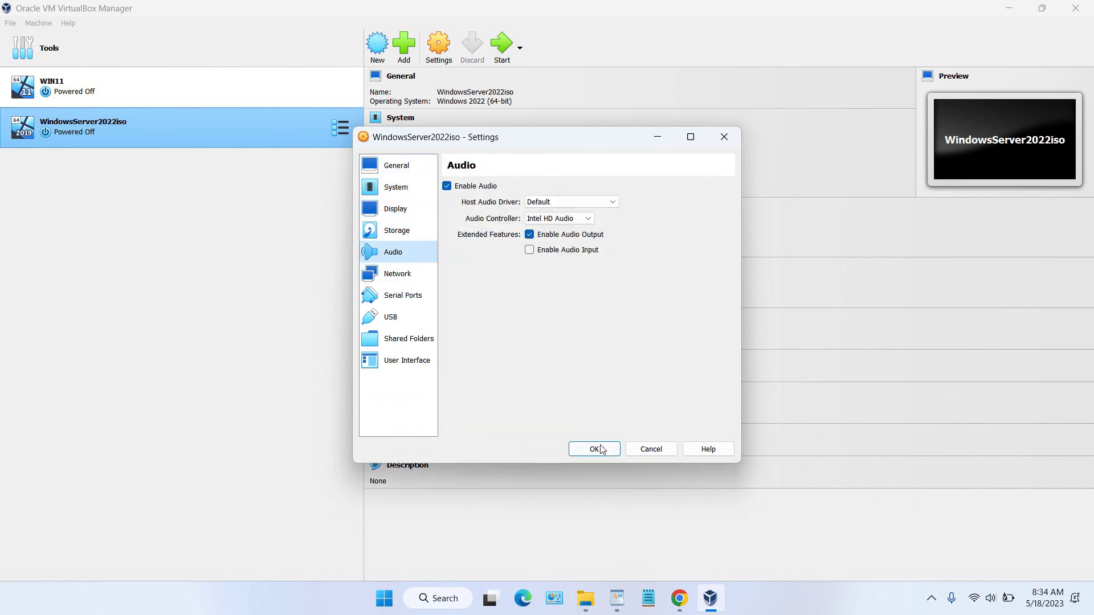
left_click(595, 449)
left_click(504, 51)
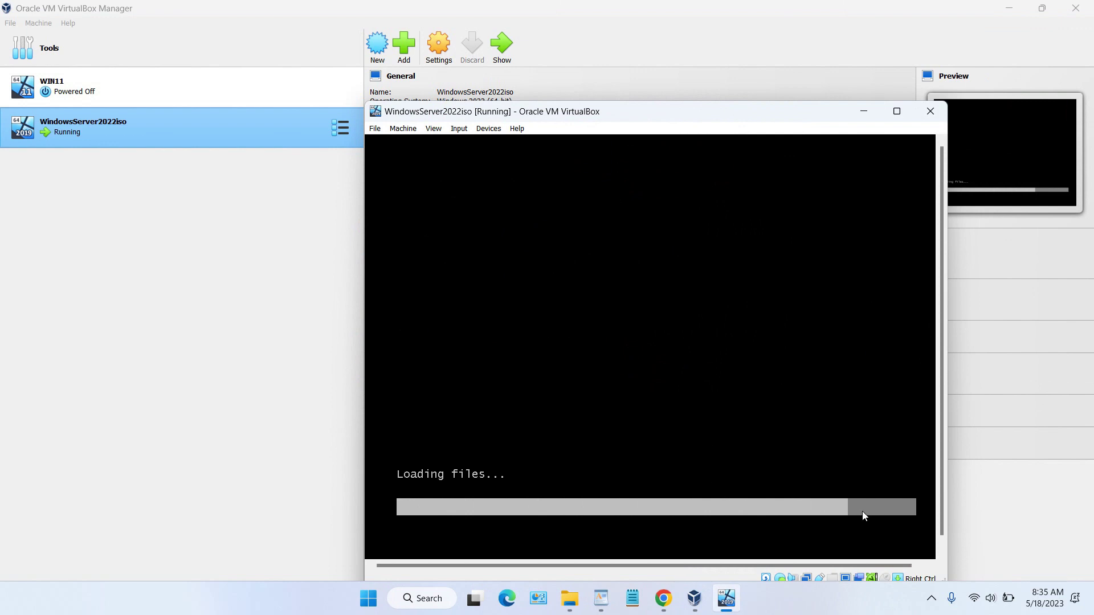
Step: Move the VM window up and left while it boots to the Server Setup language screen
left_click_drag(625, 112, 554, 50)
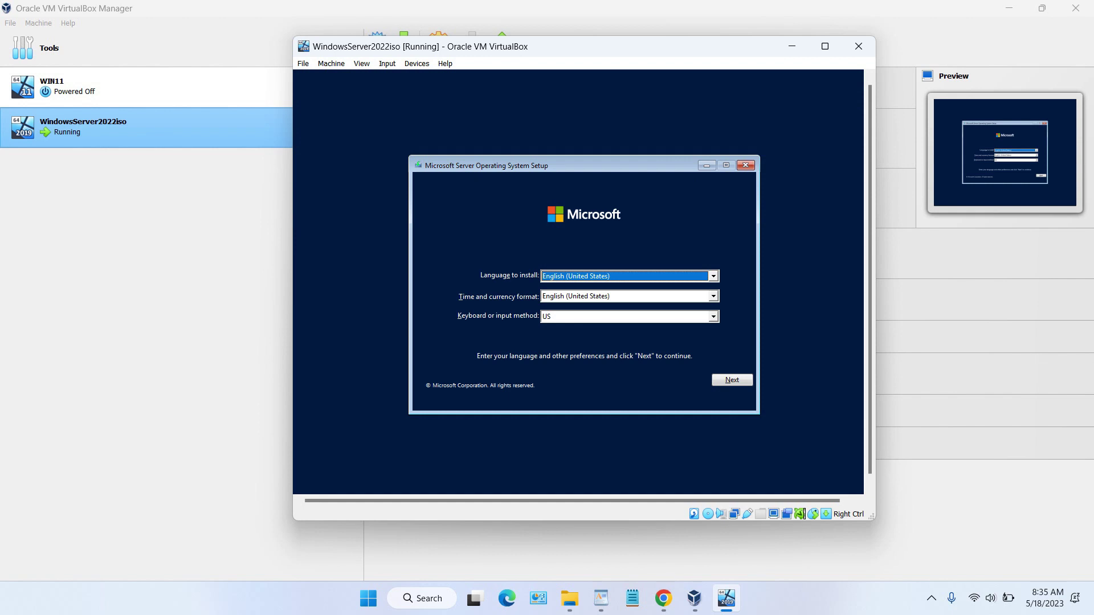
left_click(837, 611)
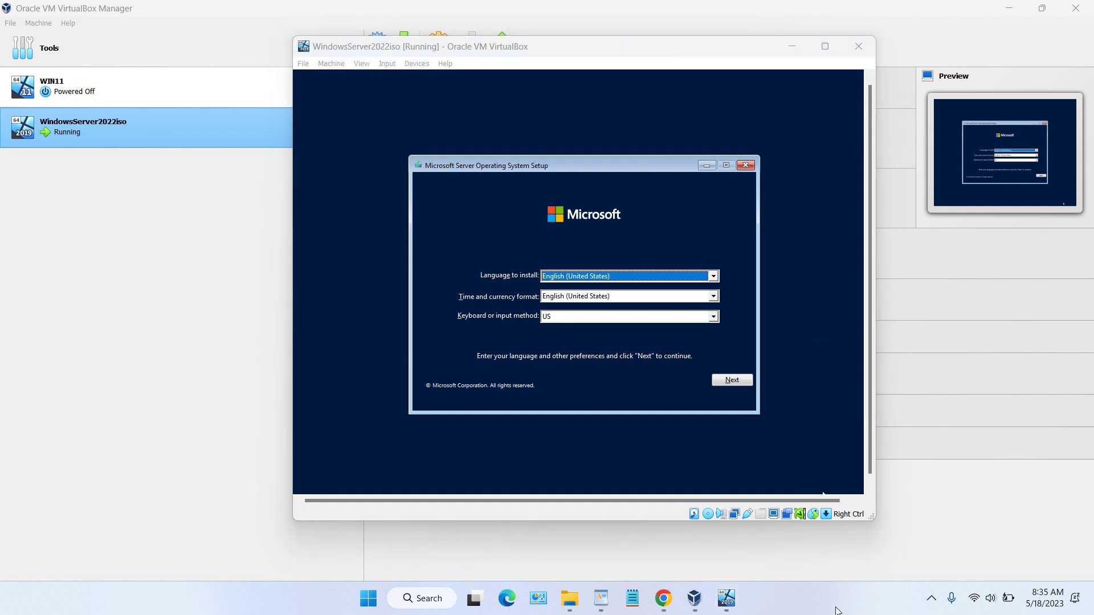